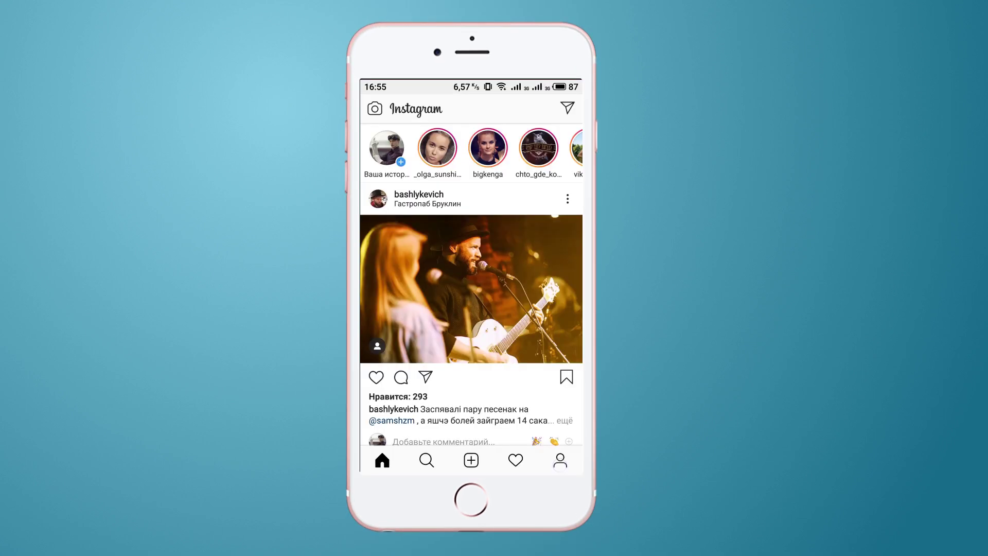
# Open a photo post from your own Instagram profile and bring its image, icon row, likes and caption into view
pyautogui.click(560, 460)
pyautogui.click(397, 396)
pyautogui.scroll(-3, 519, 406)
pyautogui.moveTo(529, 345); pyautogui.dragTo(540, 297)
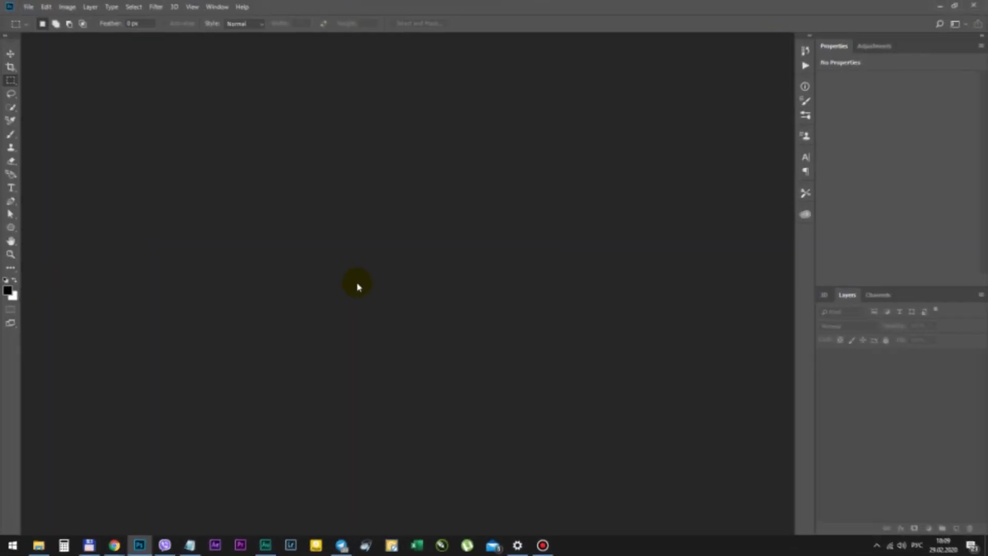
# Switch to Photoshop, open S00229-16554703.jpg and marquee-select the full-width band containing the post icons, likes and caption
pyautogui.doubleClick(363, 267)
pyautogui.doubleClick(240, 268)
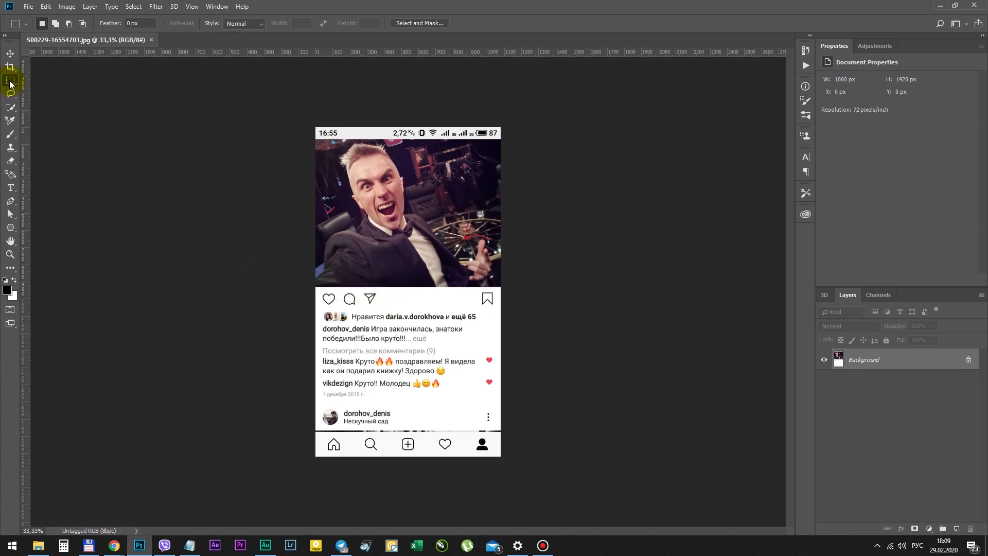
pyautogui.click(9, 82)
pyautogui.moveTo(309, 284); pyautogui.dragTo(595, 345)
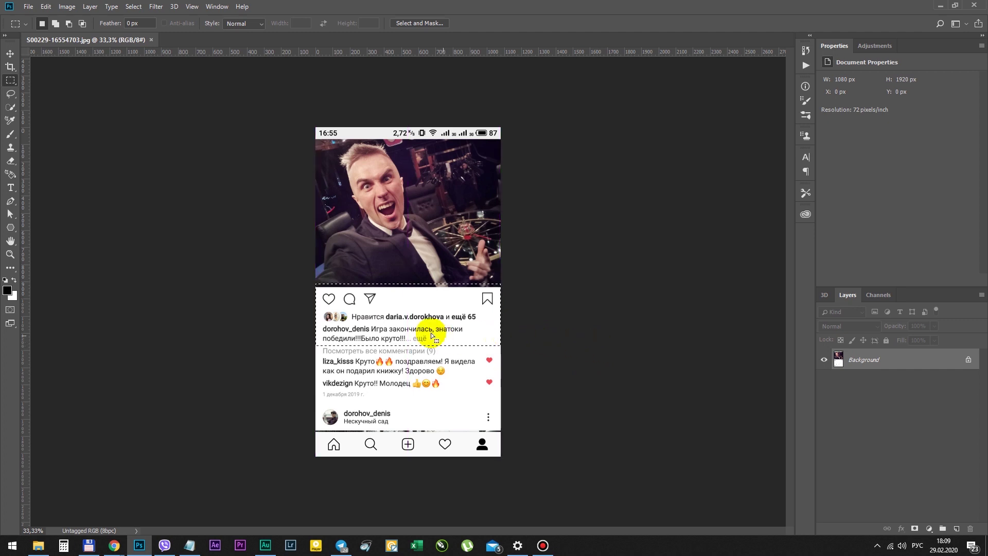
# Transform the selection so its upper edge meets the photo's lower border and its lower edge sits just below the caption
pyautogui.rightClick(402, 332)
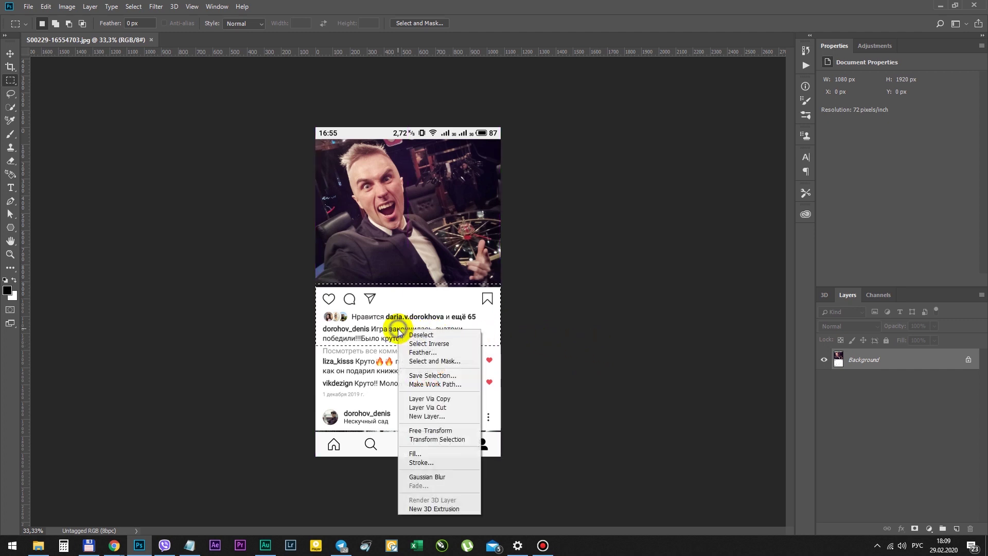
pyautogui.click(459, 440)
pyautogui.scroll(5, 410, 303)
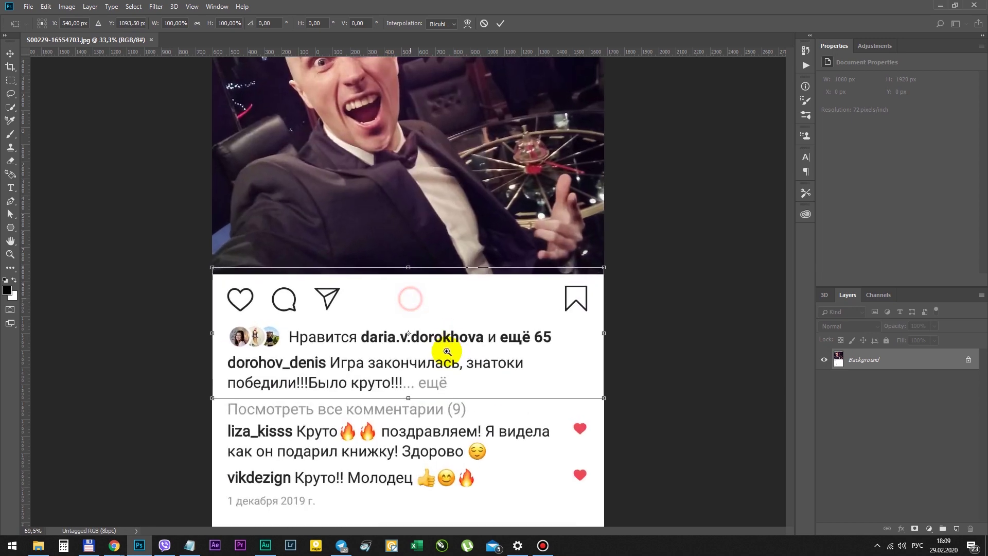
pyautogui.moveTo(409, 253); pyautogui.dragTo(409, 263)
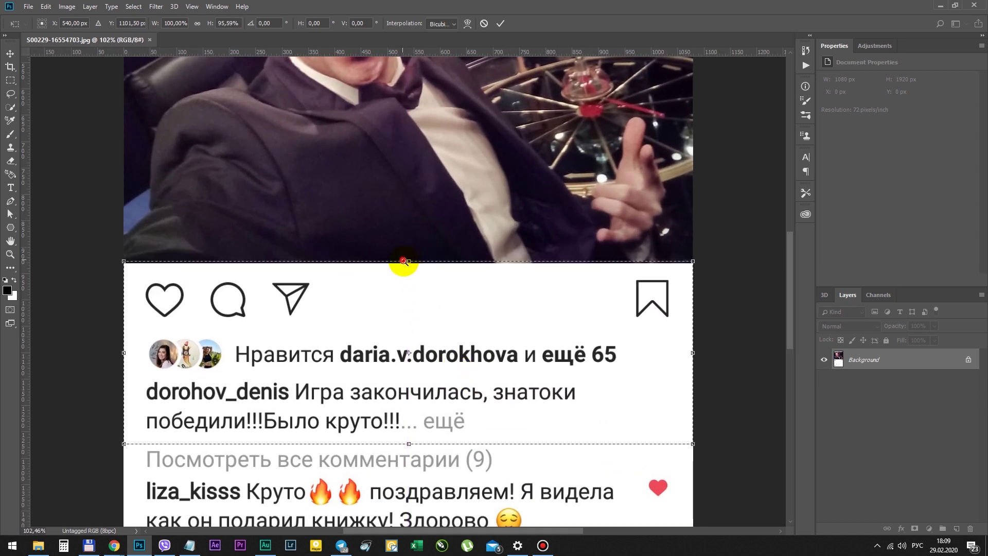
pyautogui.scroll(-2, 484, 288)
pyautogui.scroll(5, 463, 360)
pyautogui.moveTo(495, 350); pyautogui.dragTo(493, 353)
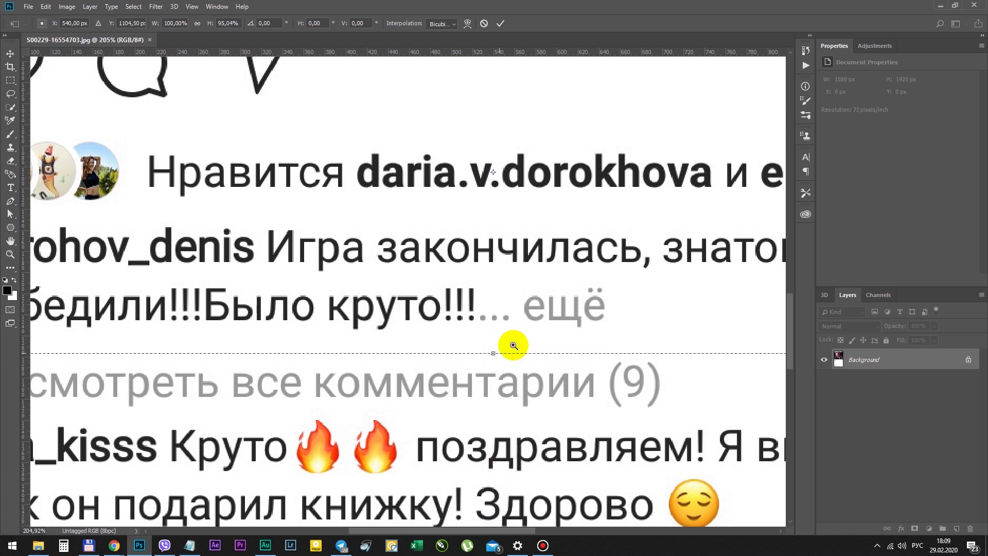
pyautogui.scroll(-6, 512, 341)
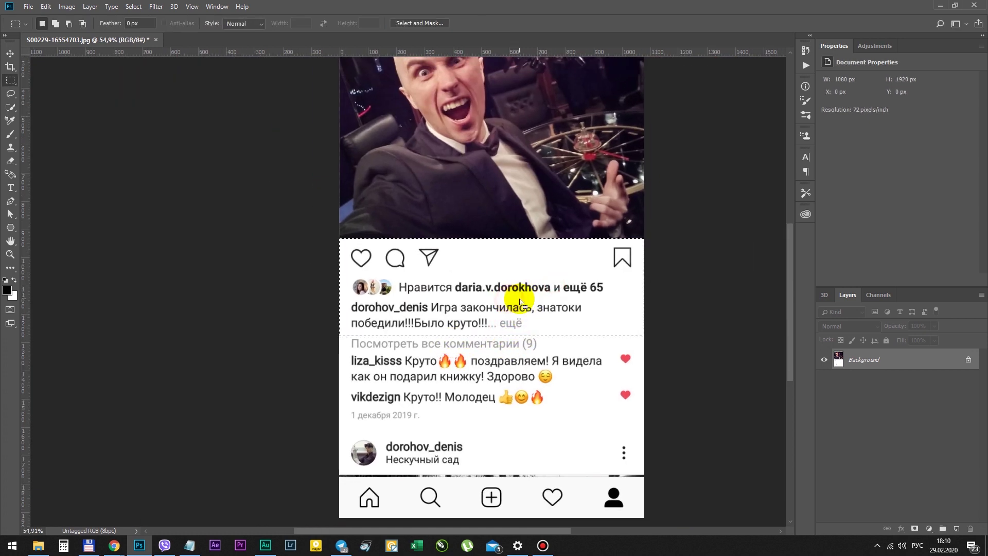
pyautogui.press('Return')
# Copy the selected icon and caption band to a new layer and delete the Background layer
pyautogui.scroll(-2, 519, 298)
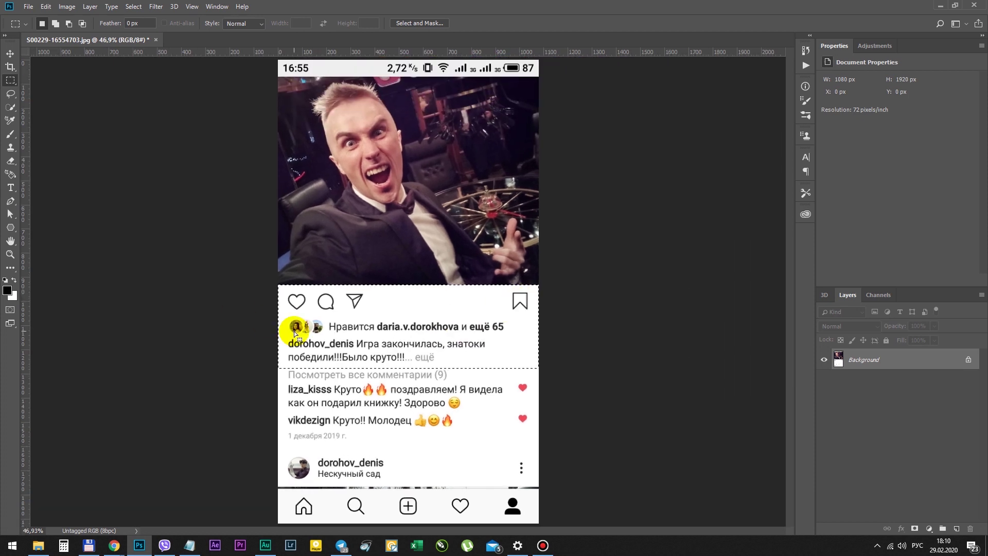
pyautogui.hotkey('ctrl', 'j')
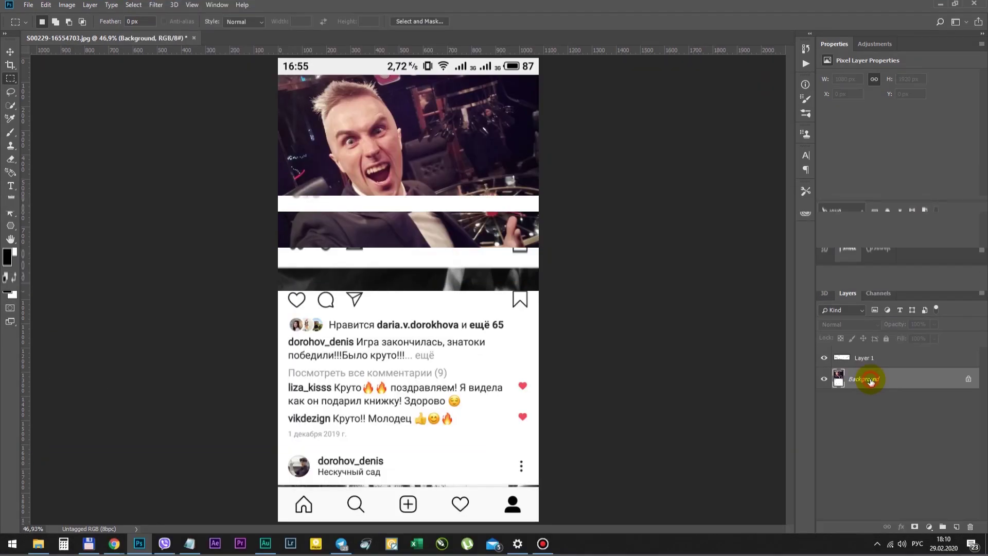
pyautogui.click(869, 382)
pyautogui.press('Delete')
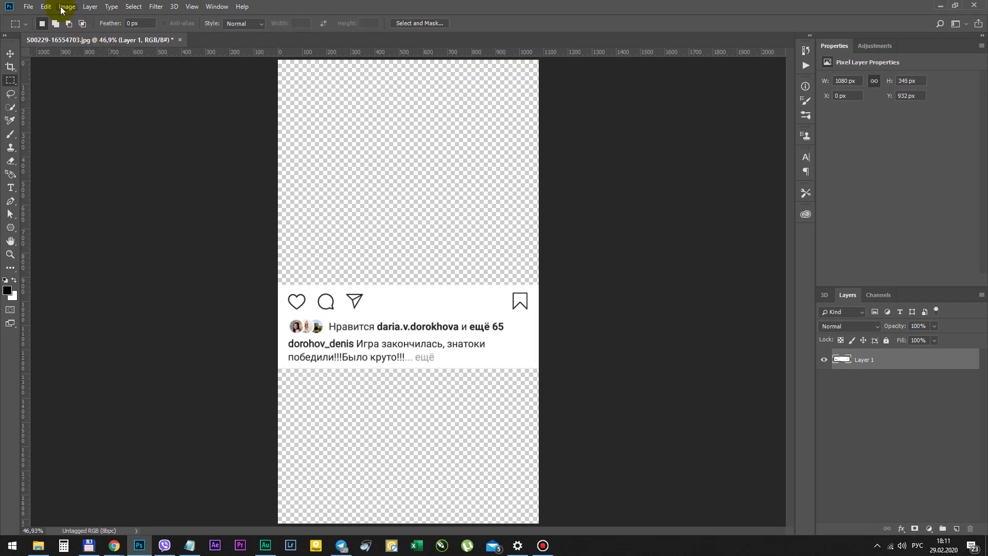
# Set the canvas height to 1510 pixels with the anchor at top centre, accepting the clipping
pyautogui.click(63, 8)
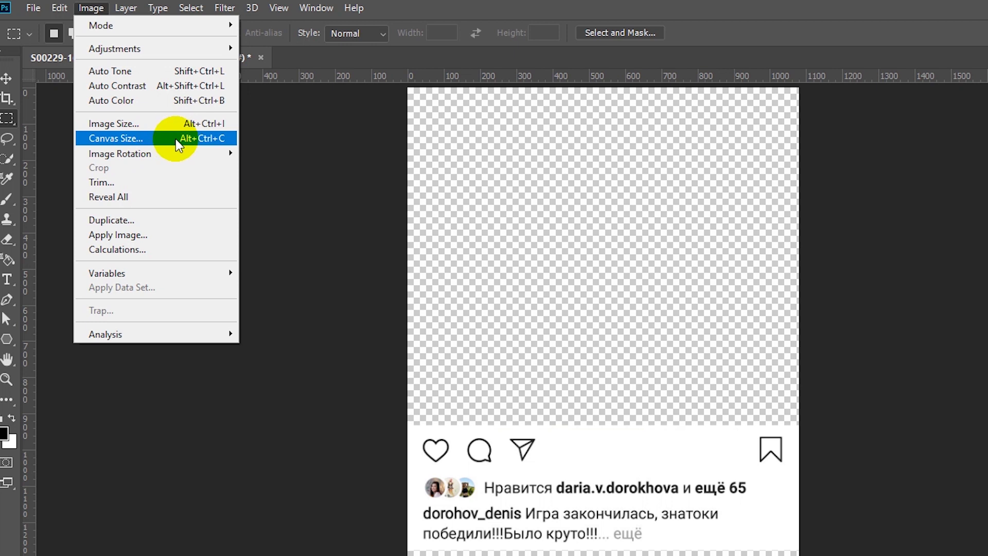
pyautogui.click(207, 140)
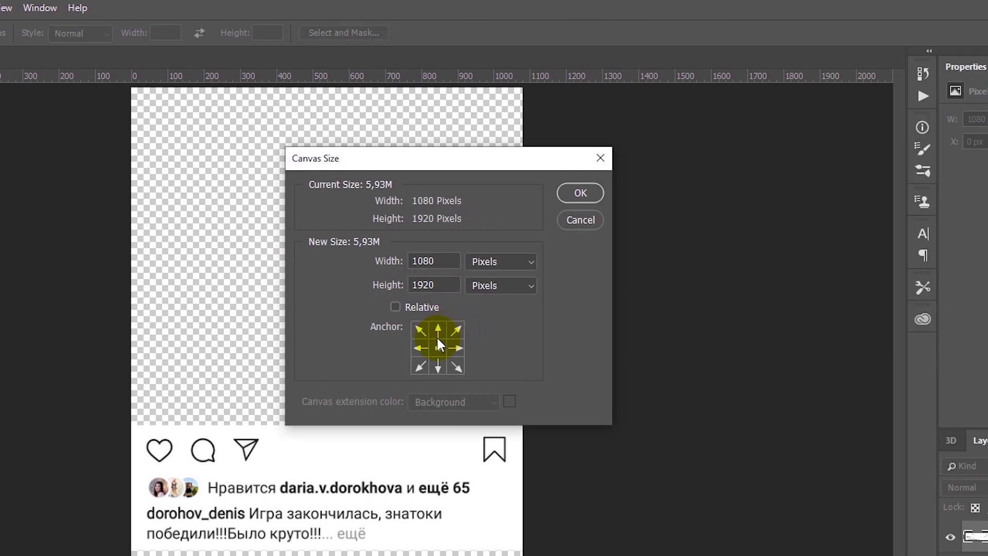
pyautogui.click(439, 330)
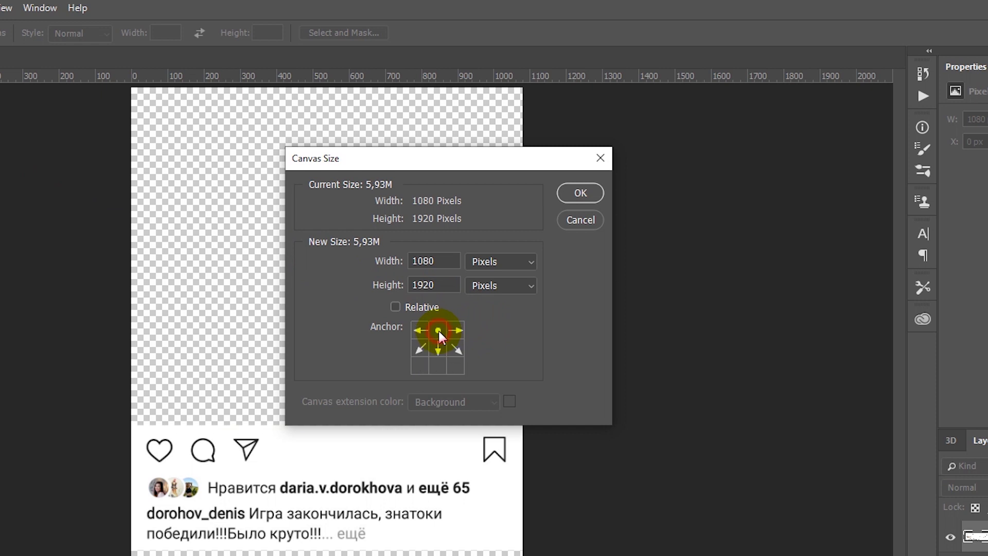
pyautogui.click(445, 285)
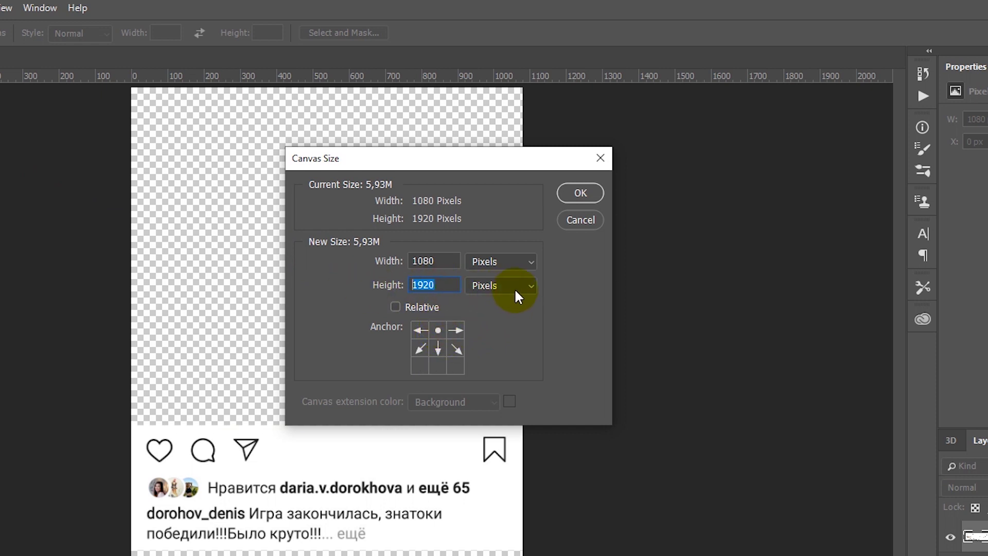
pyautogui.write('151')
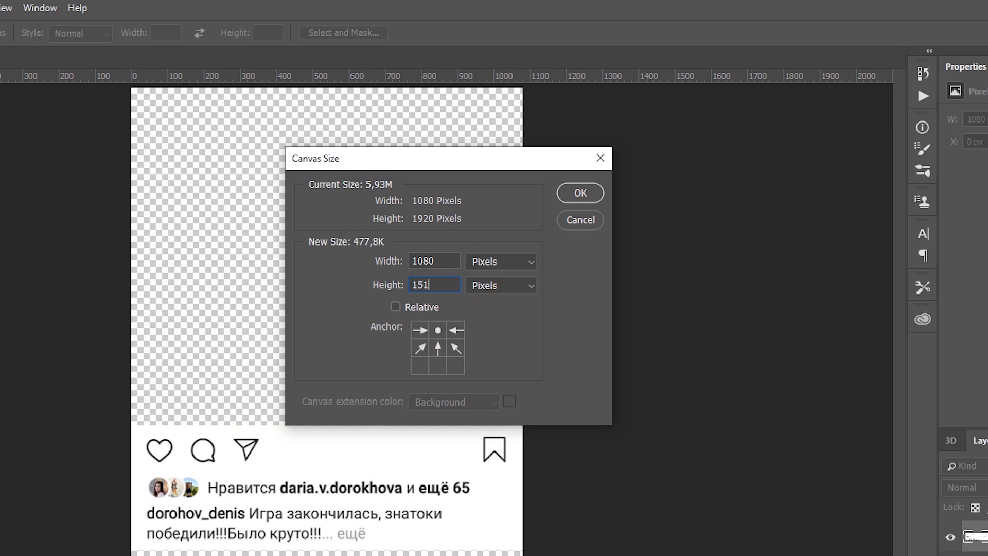
pyautogui.press('Return')
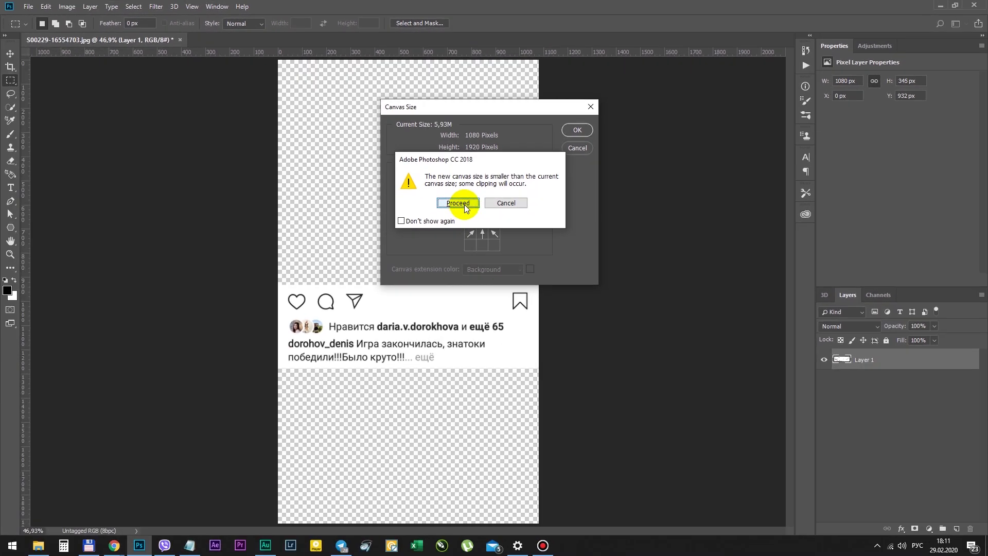
pyautogui.click(464, 205)
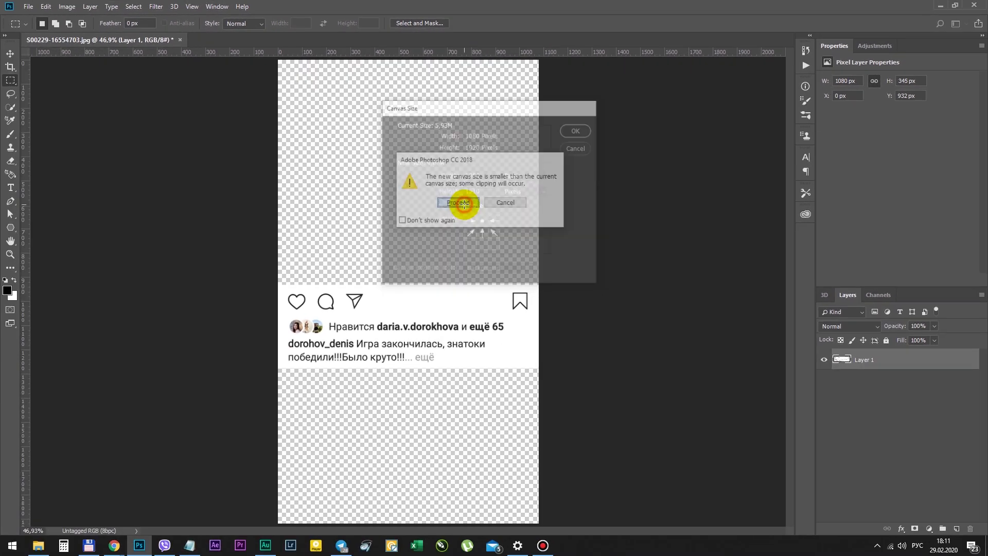
# Move the icon and caption band down to the canvas's bottom edge and check the Snap setting
pyautogui.click(10, 55)
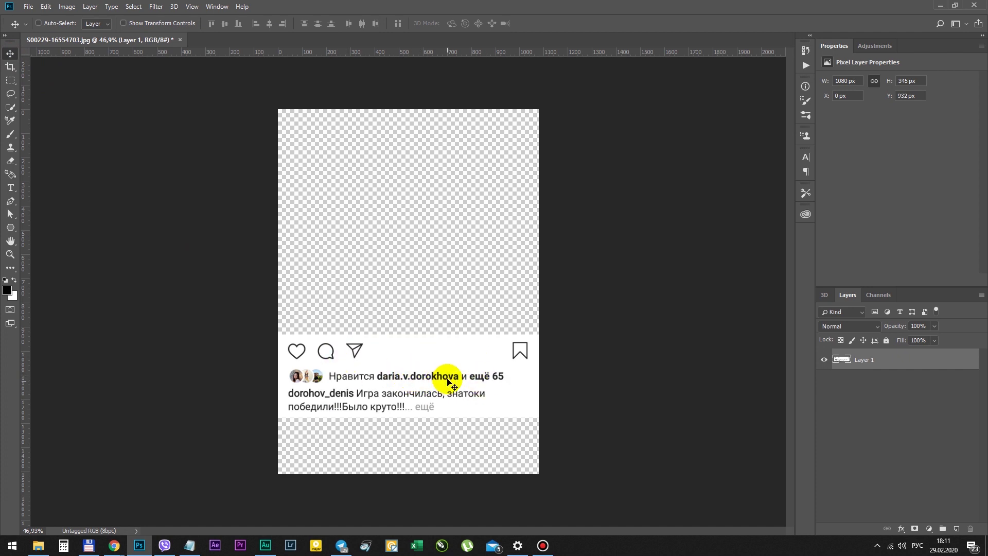
pyautogui.moveTo(447, 384); pyautogui.dragTo(446, 435)
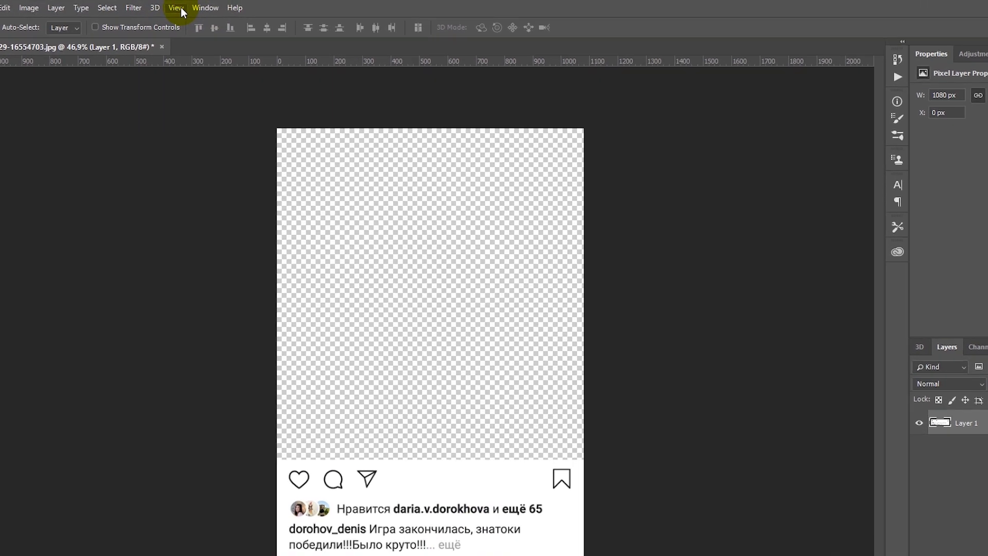
pyautogui.click(193, 6)
pyautogui.moveTo(260, 225)
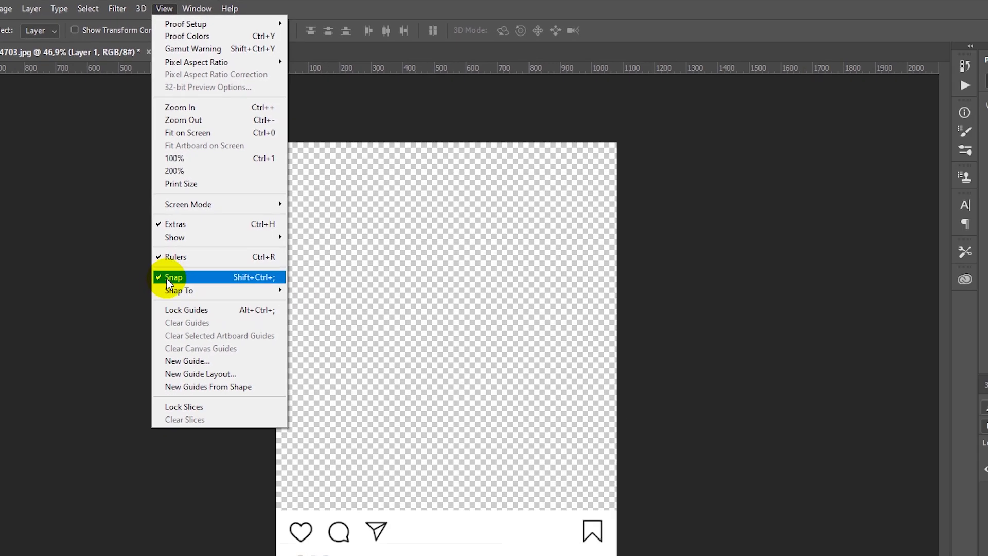
pyautogui.click(170, 277)
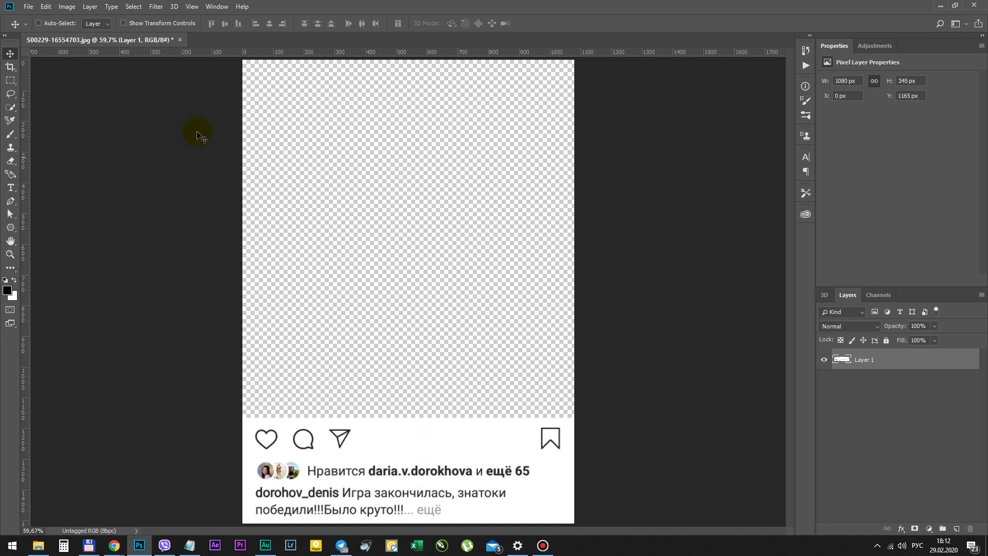
# Place a horizontal guide about 90 px below the canvas's top edge
pyautogui.scroll(5, 206, 93)
pyautogui.moveTo(214, 52); pyautogui.dragTo(215, 221)
pyautogui.scroll(-6, 379, 227)
pyautogui.scroll(-3, 455, 211)
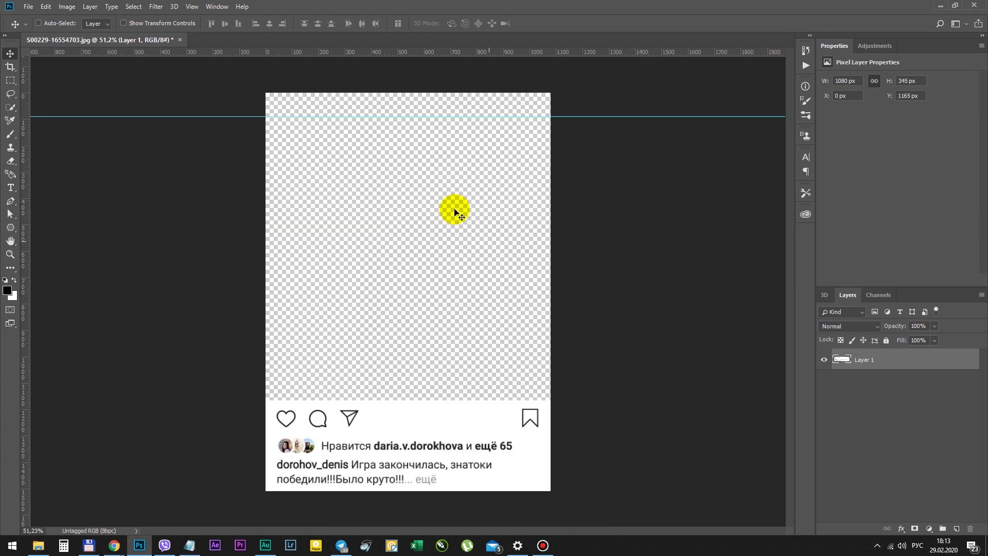
# Fill the full-width strip between the canvas's top edge and the guide with white on a new layer, and clear the selection
pyautogui.click(10, 80)
pyautogui.moveTo(275, 94); pyautogui.dragTo(591, 118)
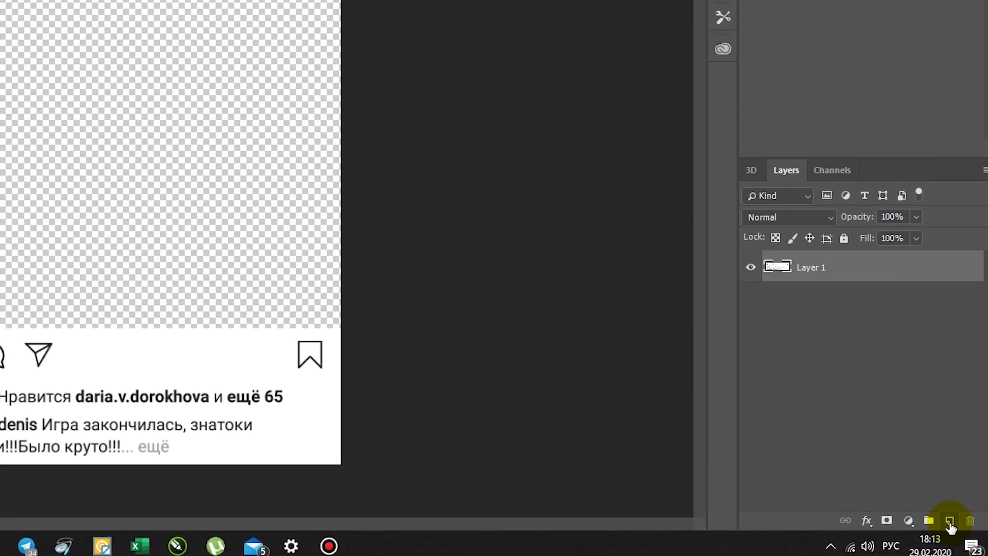
pyautogui.click(949, 523)
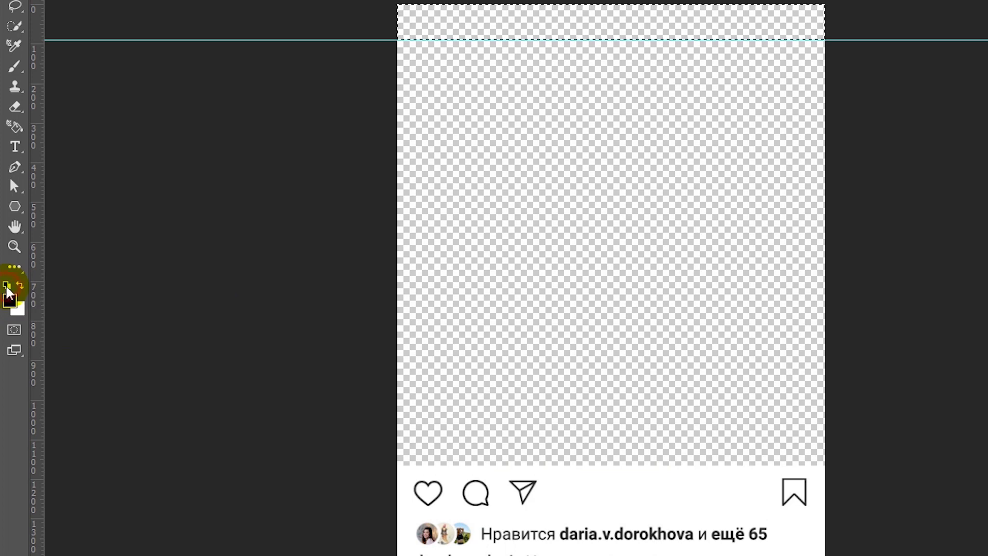
pyautogui.click(20, 286)
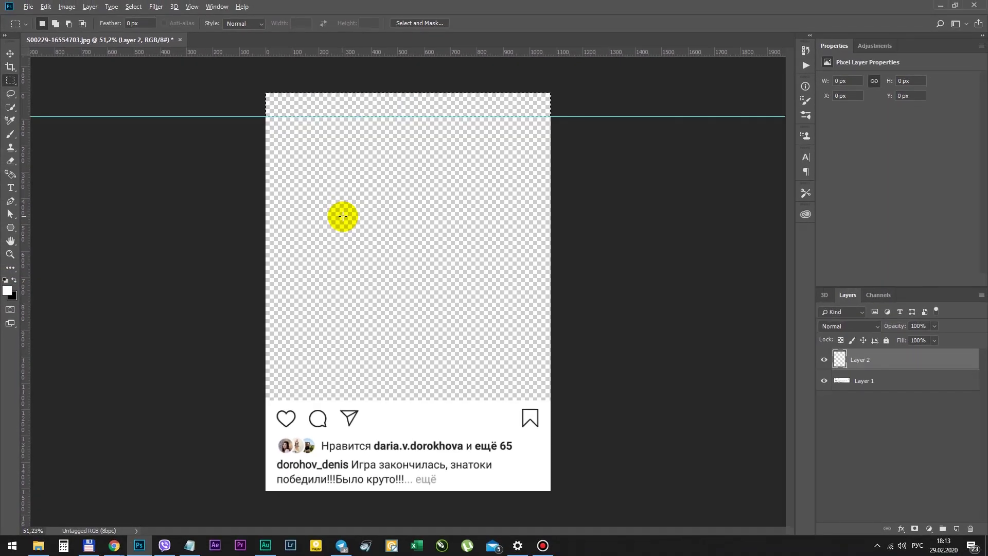
pyautogui.hotkey('alt', 'Delete')
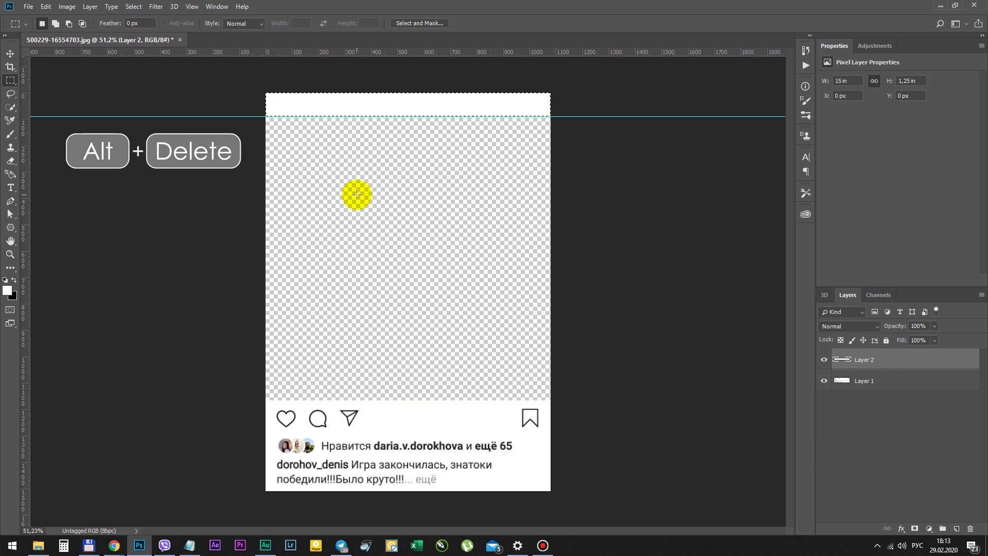
pyautogui.hotkey('ctrl', 'd')
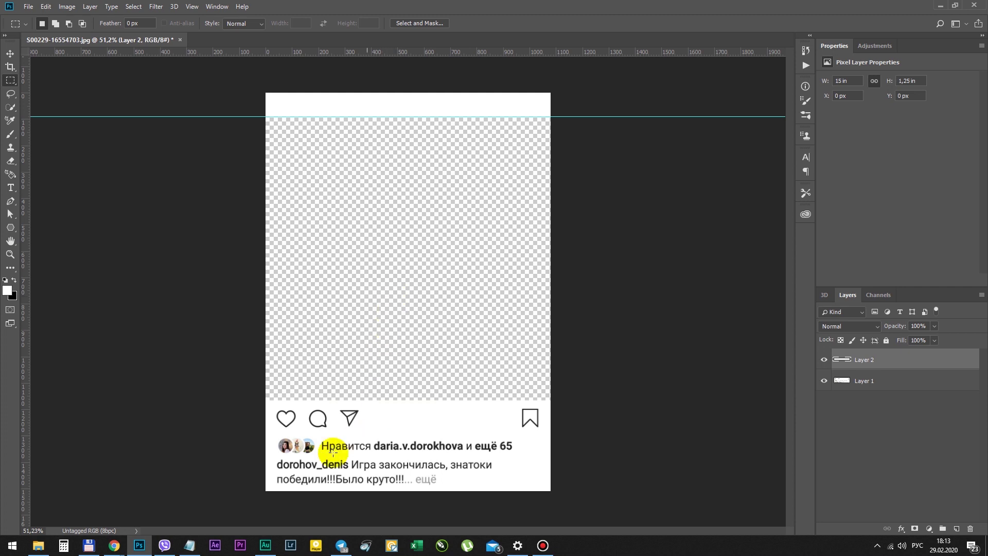
# Open the photo DSC_3872 from the фото folder and copy it into the Instagram frame document as a new layer
pyautogui.click(37, 548)
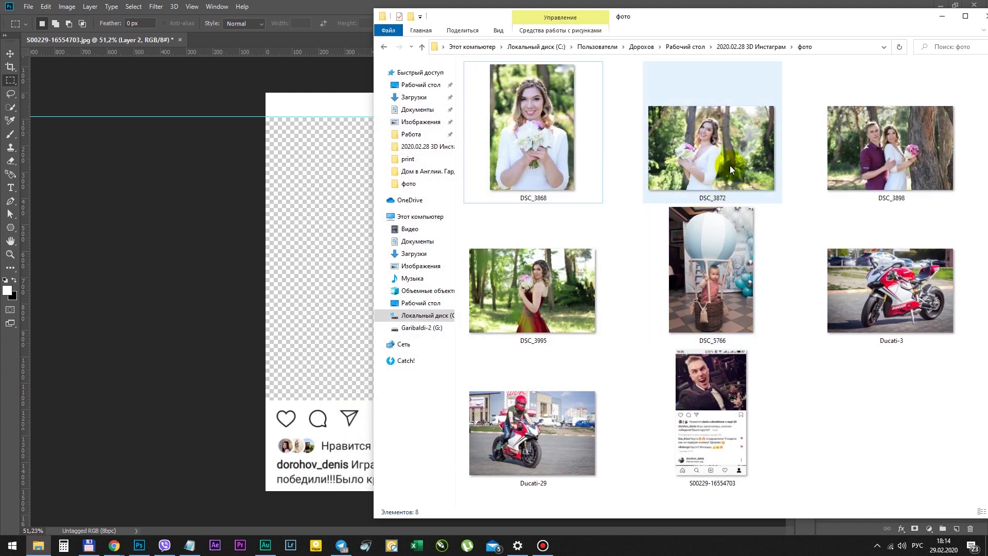
pyautogui.moveTo(718, 154); pyautogui.dragTo(316, 39)
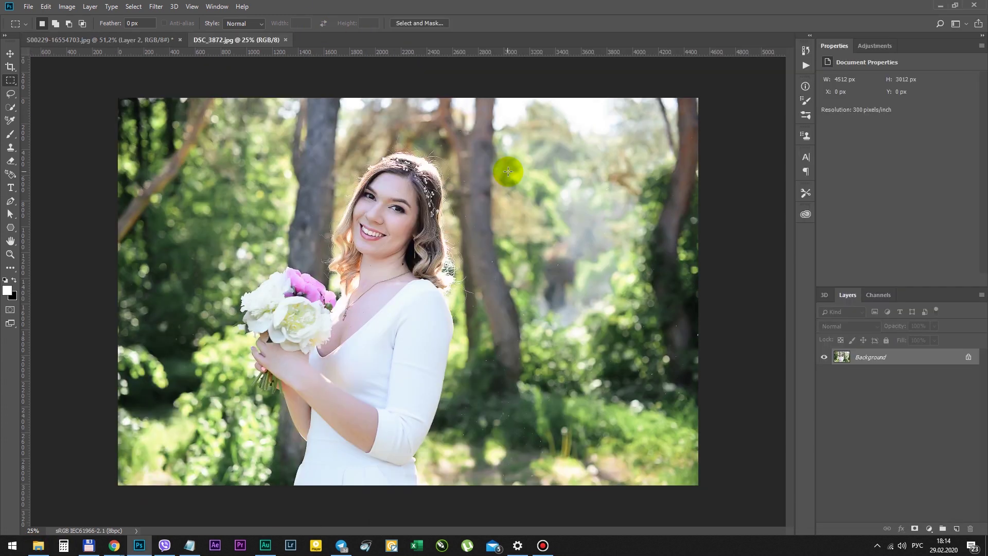
pyautogui.click(11, 54)
pyautogui.moveTo(299, 187); pyautogui.dragTo(511, 288)
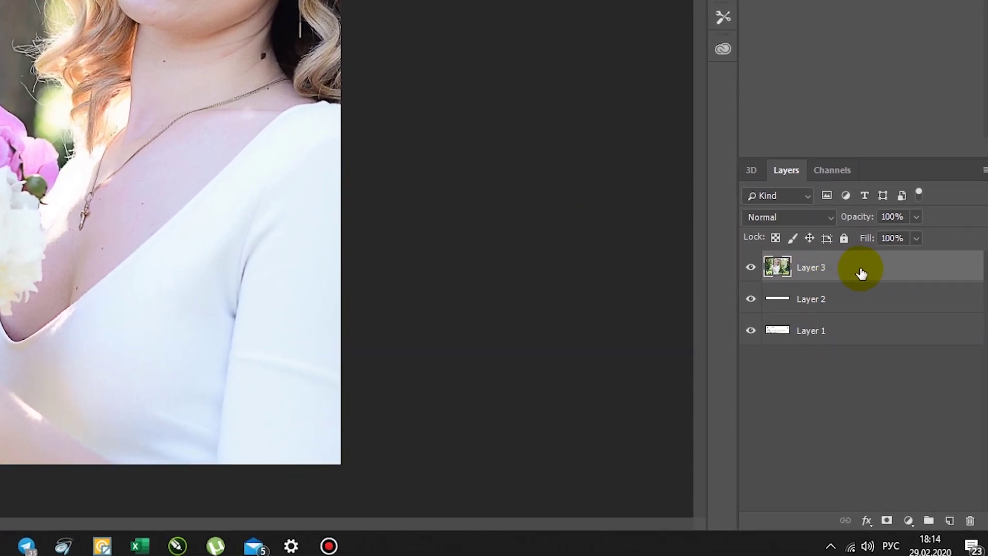
# Convert the photo layer to a smart object, then scale it to about 53.6% and position the woman within the canvas
pyautogui.rightClick(862, 274)
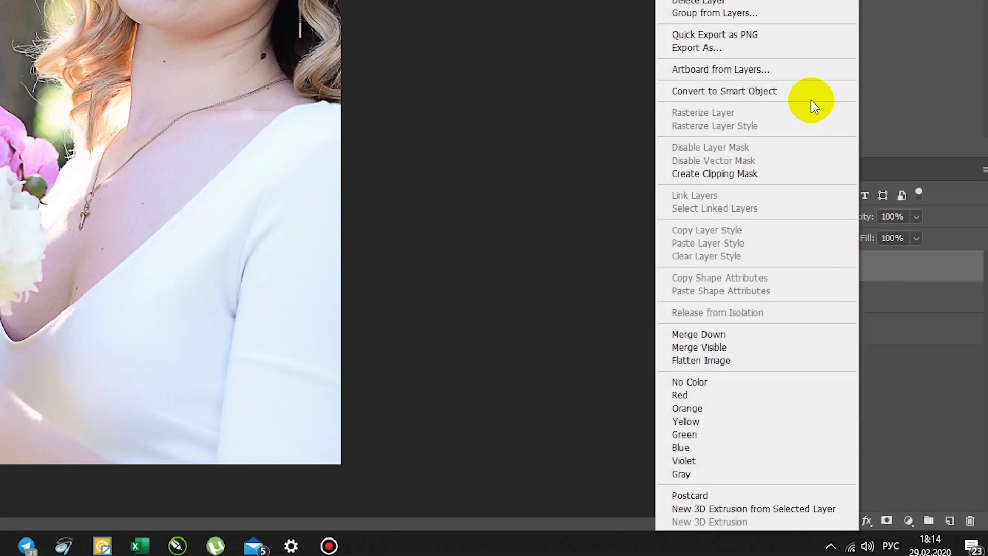
pyautogui.click(754, 90)
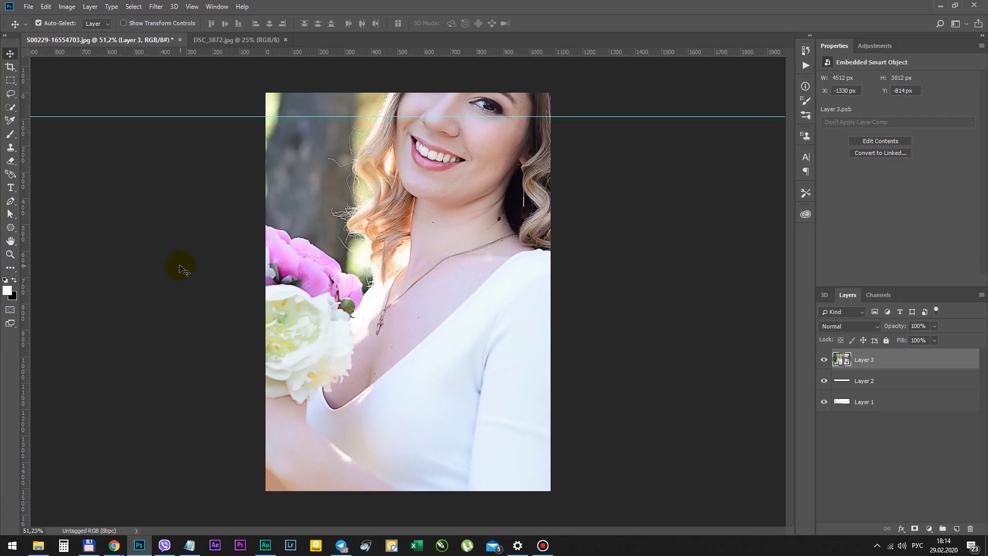
pyautogui.hotkey('ctrl', 't')
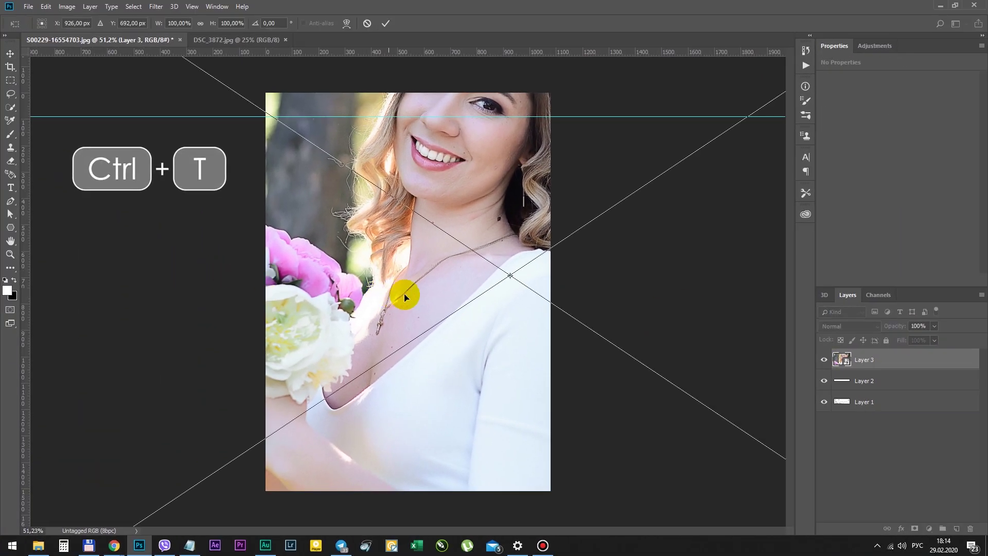
pyautogui.scroll(-3, 404, 293)
pyautogui.scroll(-1, 441, 269)
pyautogui.moveTo(692, 122); pyautogui.dragTo(618, 268)
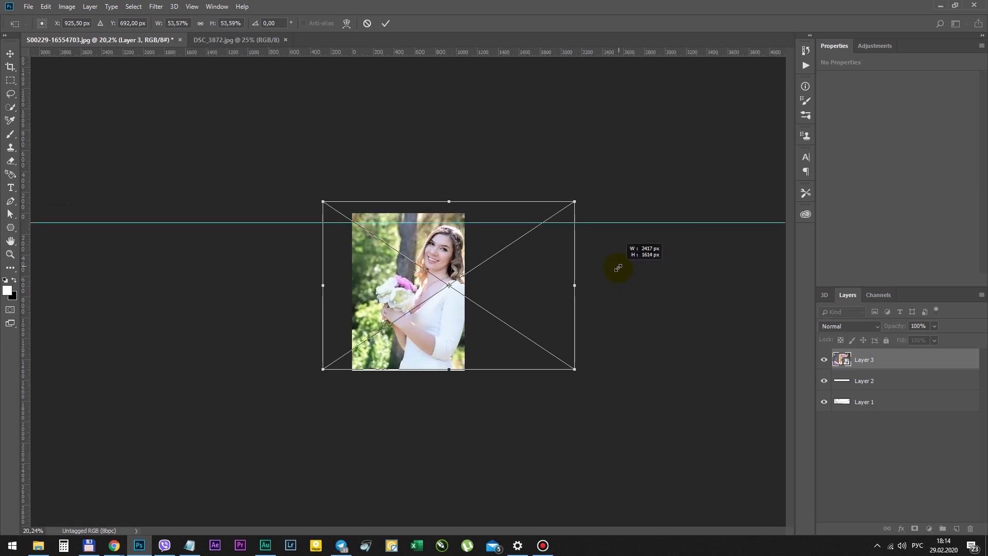
pyautogui.moveTo(542, 281); pyautogui.dragTo(531, 273)
pyautogui.scroll(3, 457, 333)
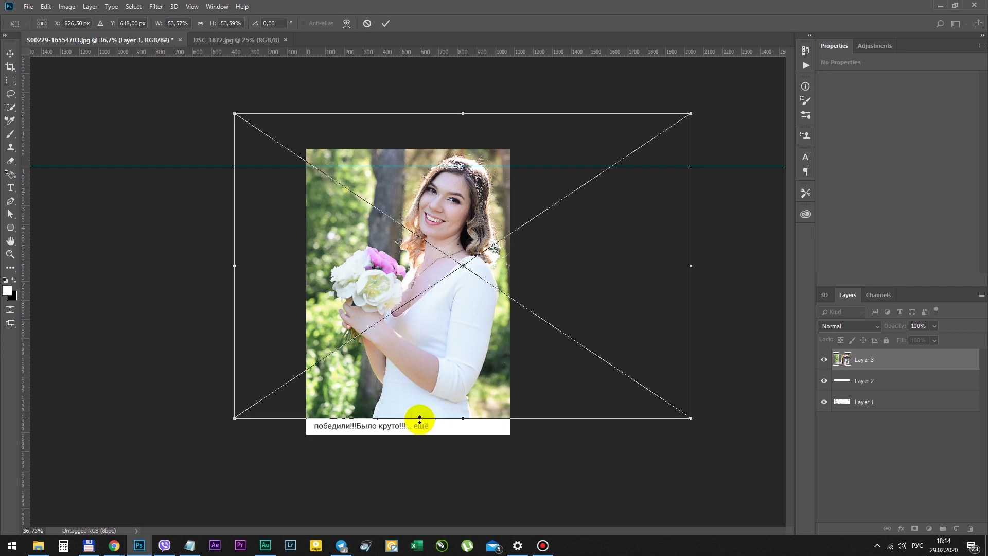
pyautogui.doubleClick(435, 349)
# Move the photo layer beneath both frame layers and lower the opacity of the two frame layers to 46%
pyautogui.moveTo(878, 360); pyautogui.dragTo(861, 456)
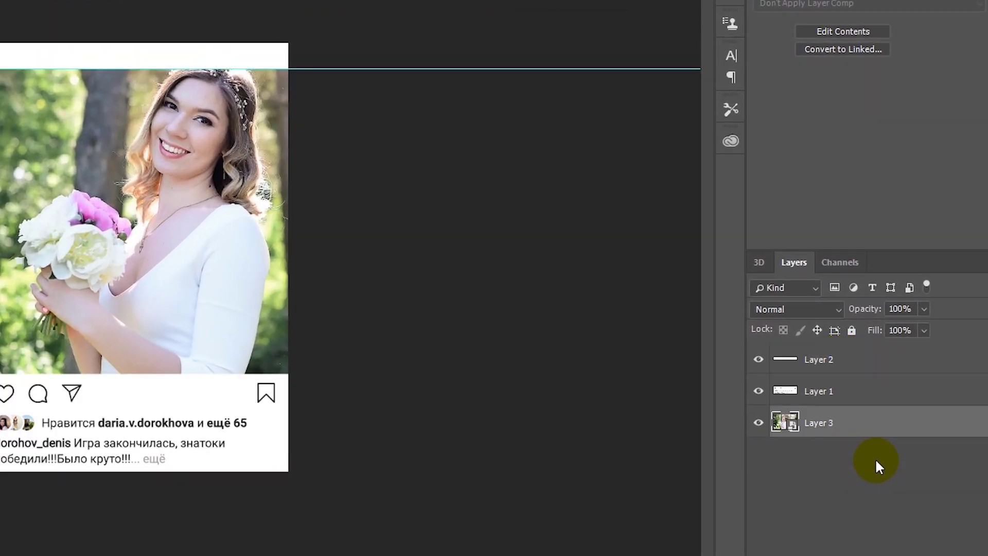
pyautogui.click(827, 389)
pyautogui.keyDown('shift'); pyautogui.click(824, 361); pyautogui.keyUp('shift')
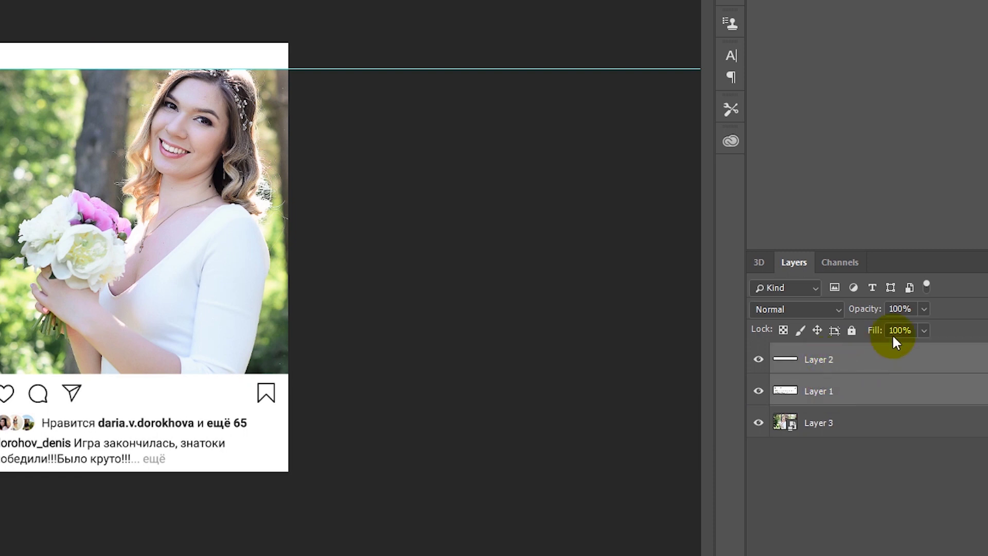
pyautogui.moveTo(866, 316); pyautogui.dragTo(835, 314)
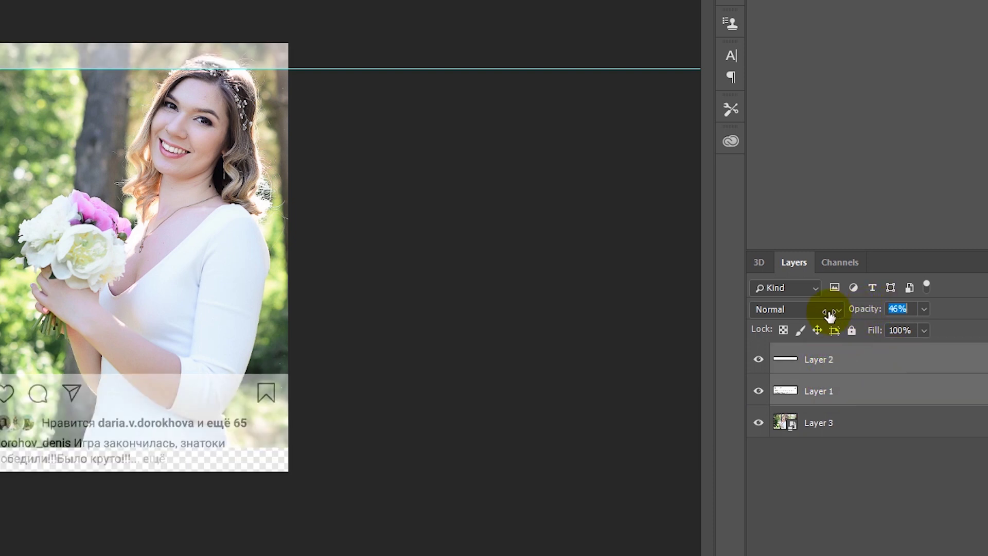
# Scale the photo layer to about 51.9% with the head crossing the guide, and reset both frame layers' opacity to 100%
pyautogui.click(841, 426)
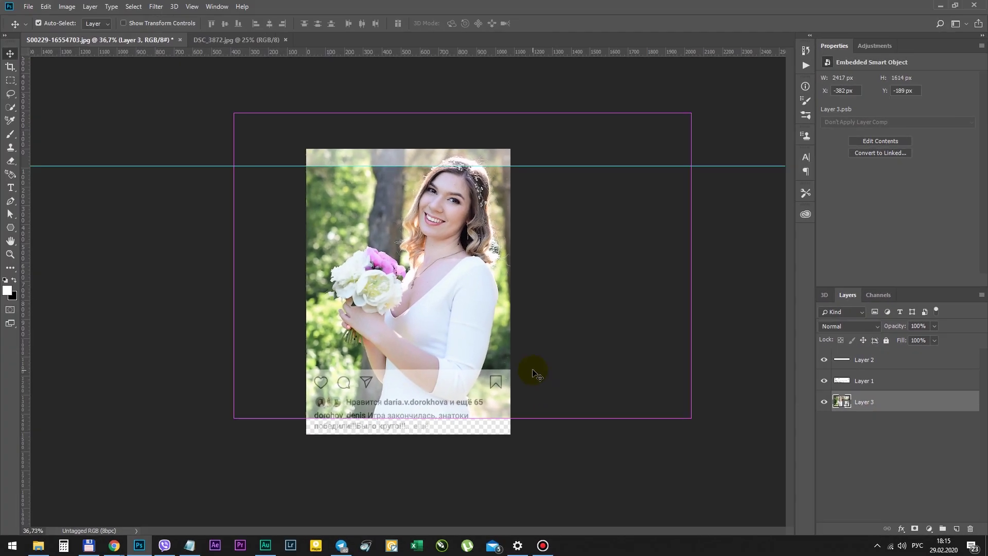
pyautogui.hotkey('ctrl', 't')
pyautogui.moveTo(677, 410); pyautogui.dragTo(679, 411)
pyautogui.moveTo(679, 114); pyautogui.dragTo(682, 124)
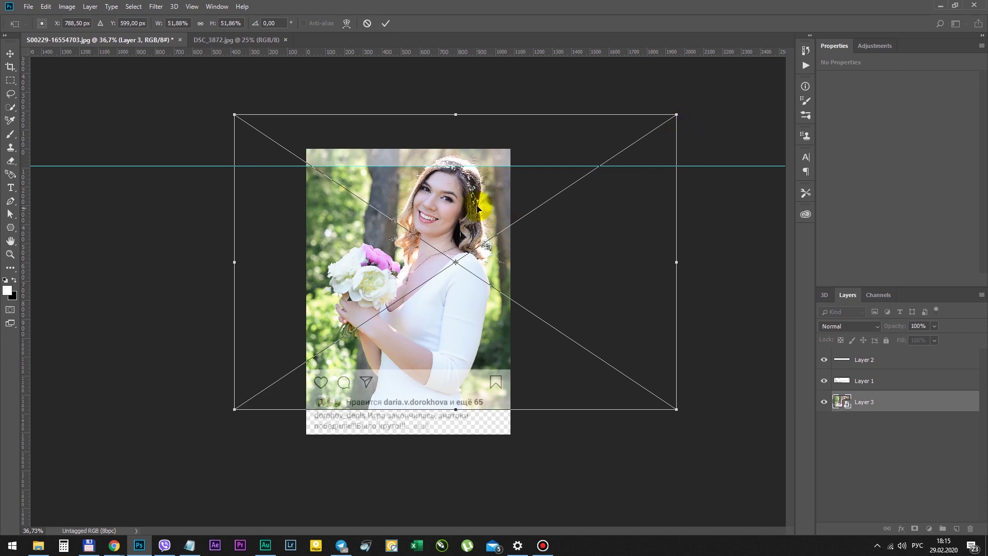
pyautogui.press('Return')
pyautogui.click(875, 380)
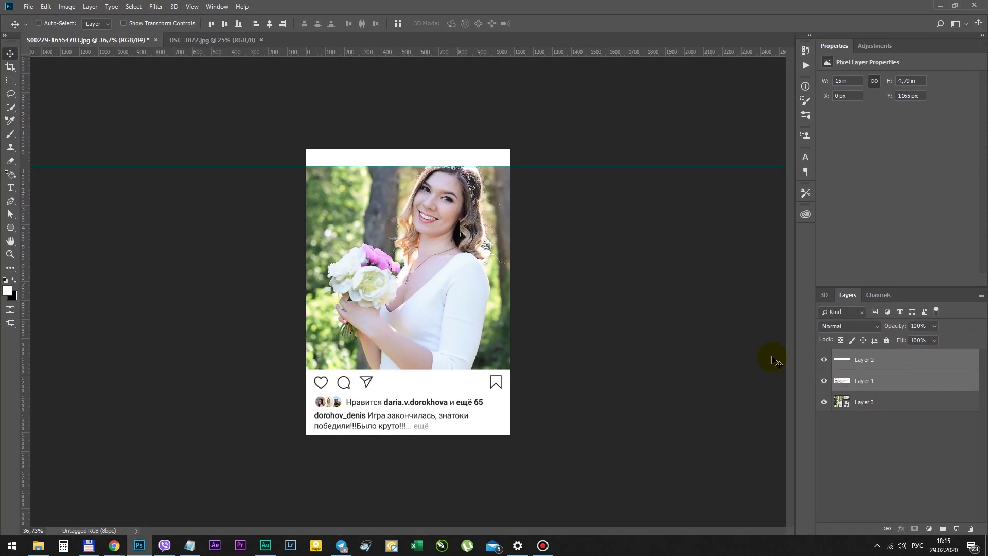
pyautogui.keyDown('ctrl'); pyautogui.click(435, 162); pyautogui.keyUp('ctrl')
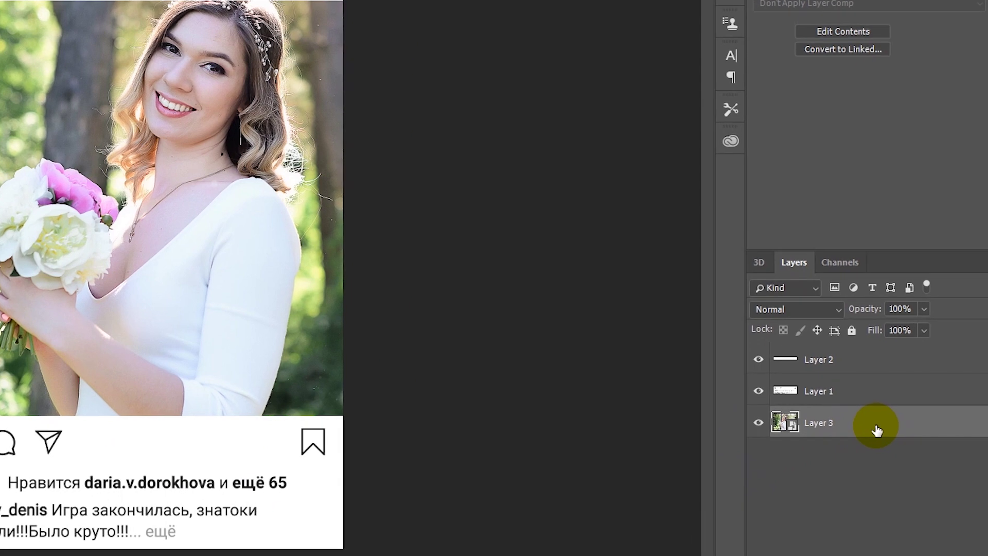
# Duplicate the photo layer as a new independent smart object and place the copy at the top of the layer stack
pyautogui.rightClick(902, 404)
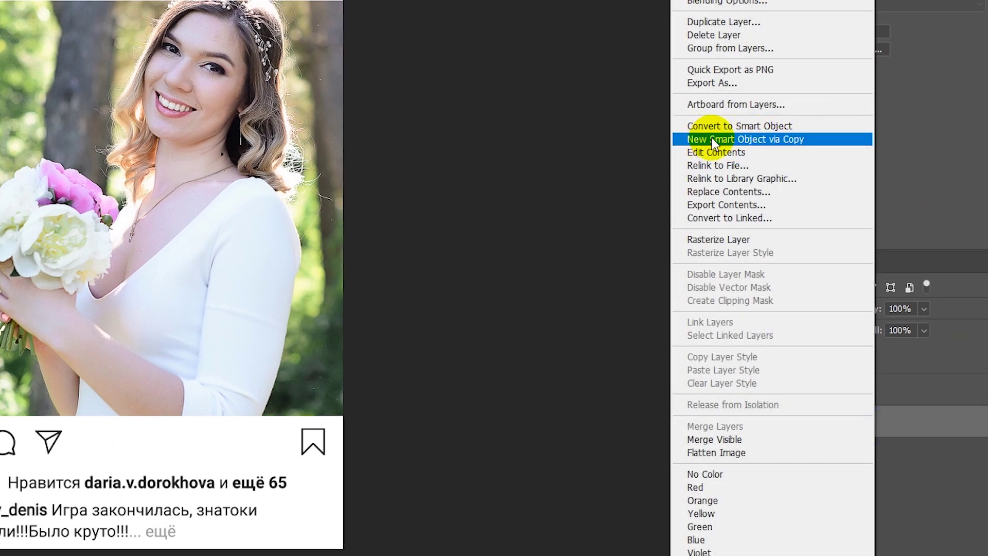
pyautogui.click(783, 145)
pyautogui.moveTo(849, 420); pyautogui.dragTo(844, 360)
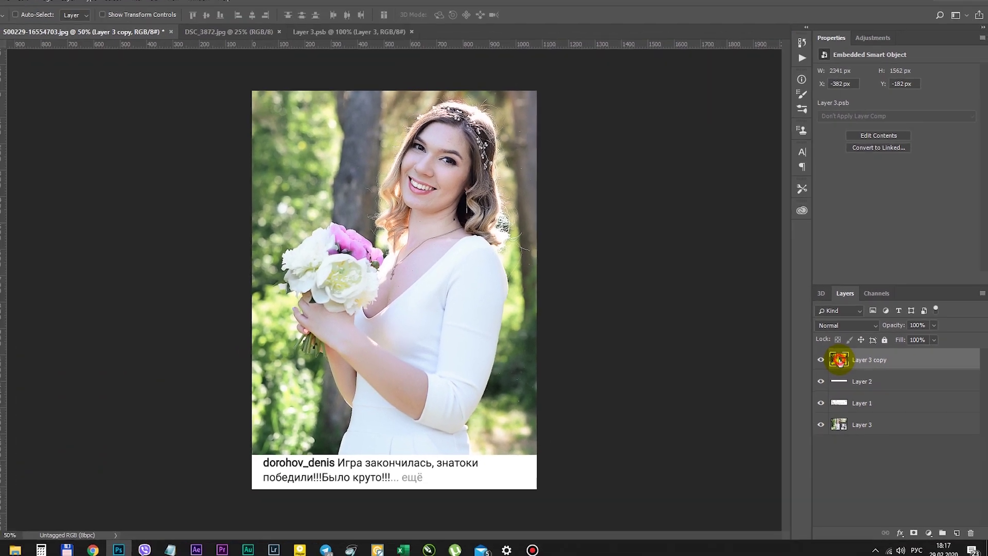
# Open the smart object copy's contents and select the woman's head and hair with the Quick Selection tool
pyautogui.doubleClick(785, 360)
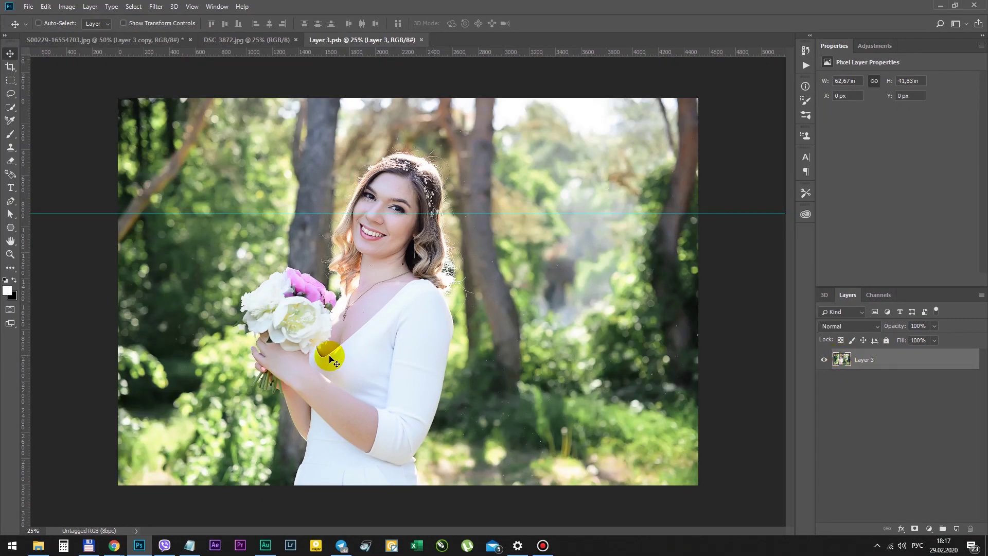
pyautogui.scroll(5, 397, 159)
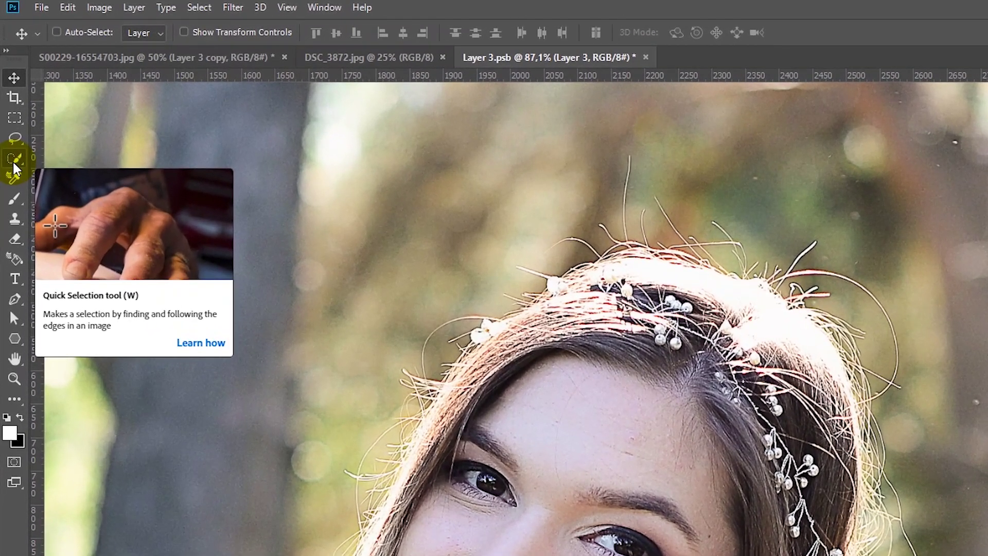
pyautogui.click(12, 160)
pyautogui.moveTo(636, 492); pyautogui.dragTo(669, 464)
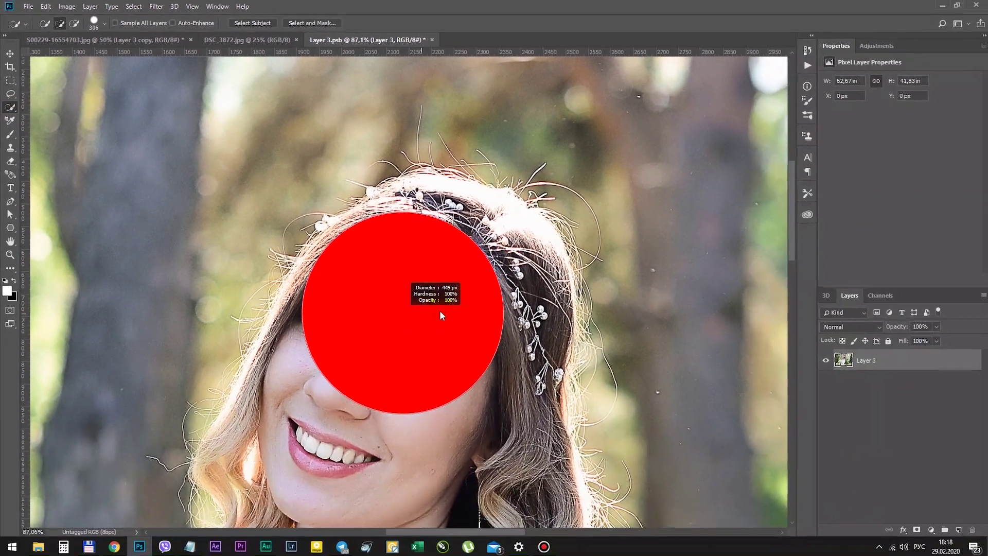
pyautogui.moveTo(445, 307)
pyautogui.mouseDown()
pyautogui.moveTo(405, 309)
pyautogui.moveTo(455, 301)
pyautogui.moveTo(372, 310)
pyautogui.moveTo(441, 310)
pyautogui.moveTo(422, 311)
pyautogui.mouseUp()
pyautogui.moveTo(354, 360)
pyautogui.mouseDown()
pyautogui.moveTo(353, 397)
pyautogui.moveTo(446, 284)
pyautogui.moveTo(441, 314)
pyautogui.moveTo(505, 366)
pyautogui.moveTo(465, 261)
pyautogui.moveTo(427, 266)
pyautogui.mouseUp()
pyautogui.moveTo(432, 250)
pyautogui.mouseDown()
pyautogui.moveTo(454, 221)
pyautogui.moveTo(435, 282)
pyautogui.moveTo(538, 229)
pyautogui.moveTo(519, 227)
pyautogui.moveTo(600, 231)
pyautogui.mouseUp()
pyautogui.press('[')
pyautogui.moveTo(629, 177)
pyautogui.mouseDown()
pyautogui.moveTo(628, 229)
pyautogui.moveTo(635, 218)
pyautogui.moveTo(627, 196)
pyautogui.moveTo(613, 239)
pyautogui.moveTo(614, 194)
pyautogui.moveTo(607, 276)
pyautogui.moveTo(225, 424)
pyautogui.moveTo(199, 413)
pyautogui.mouseUp()
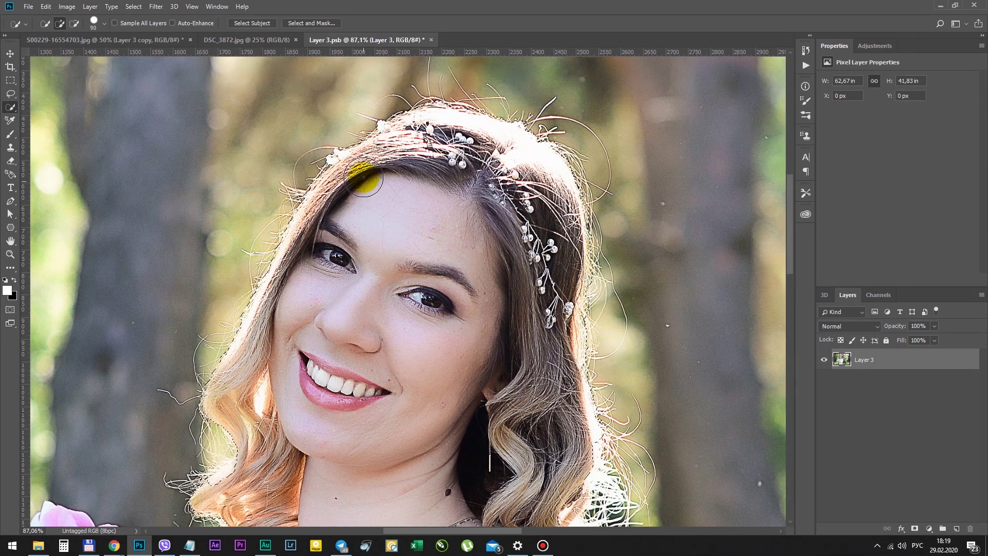
pyautogui.moveTo(359, 176)
pyautogui.mouseDown()
pyautogui.moveTo(342, 165)
pyautogui.moveTo(546, 180)
pyautogui.moveTo(389, 205)
pyautogui.mouseUp()
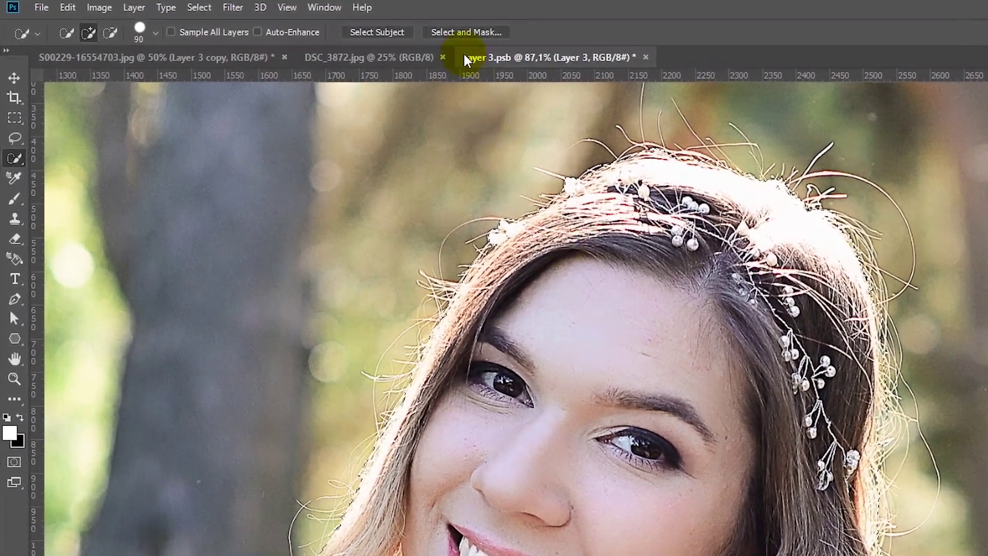
# Open Select and Mask for the head selection, preview it with On White, and set Shift Edge to -48%
pyautogui.click(347, 24)
pyautogui.click(430, 31)
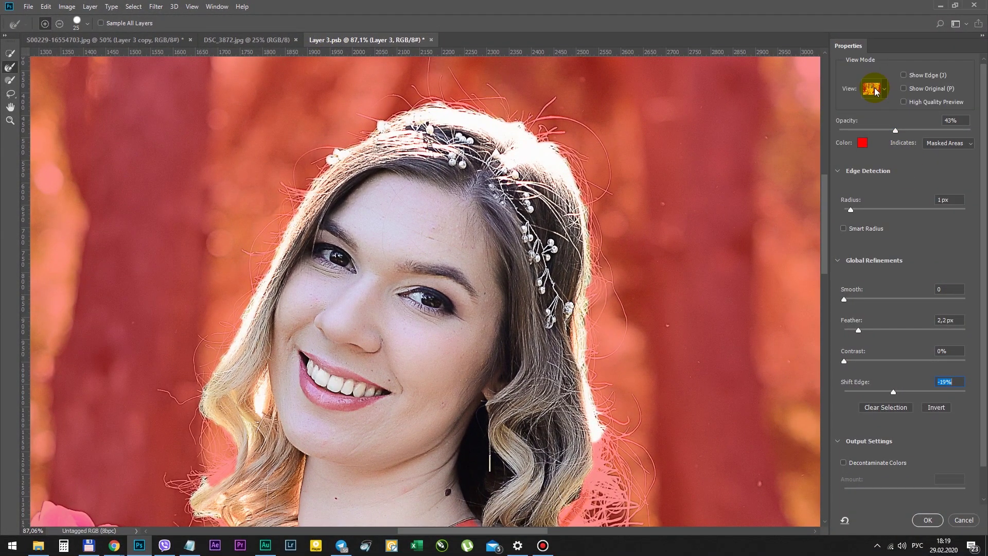
pyautogui.click(875, 90)
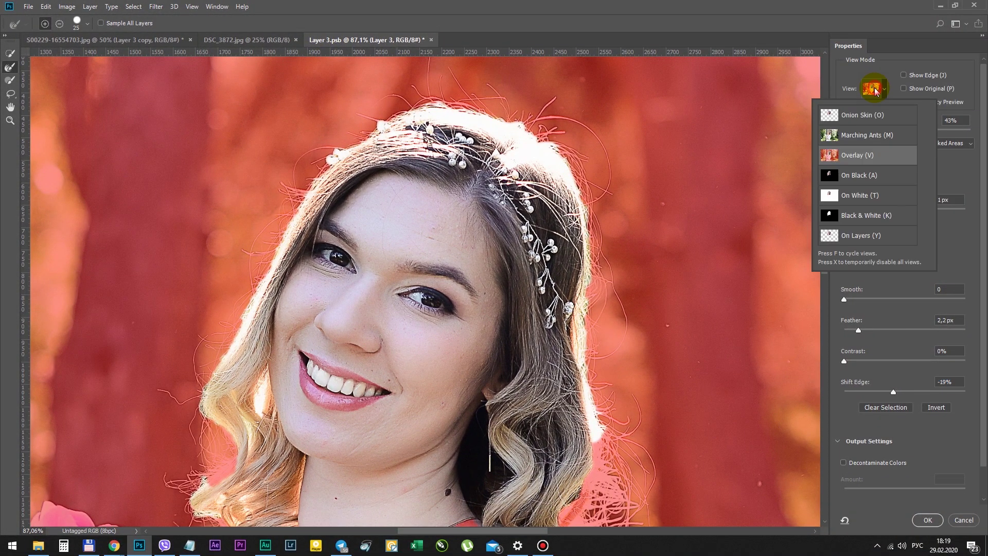
pyautogui.click(869, 194)
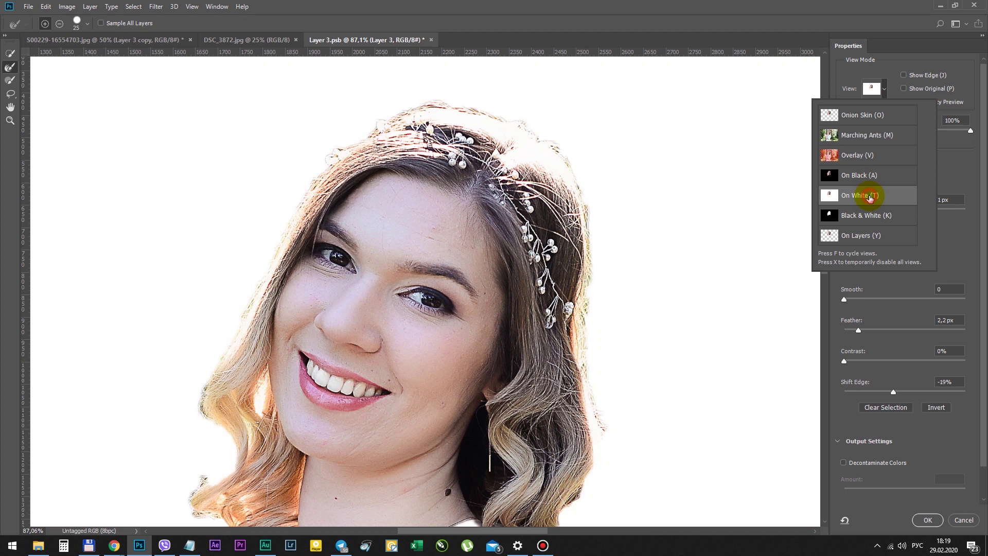
pyautogui.click(957, 199)
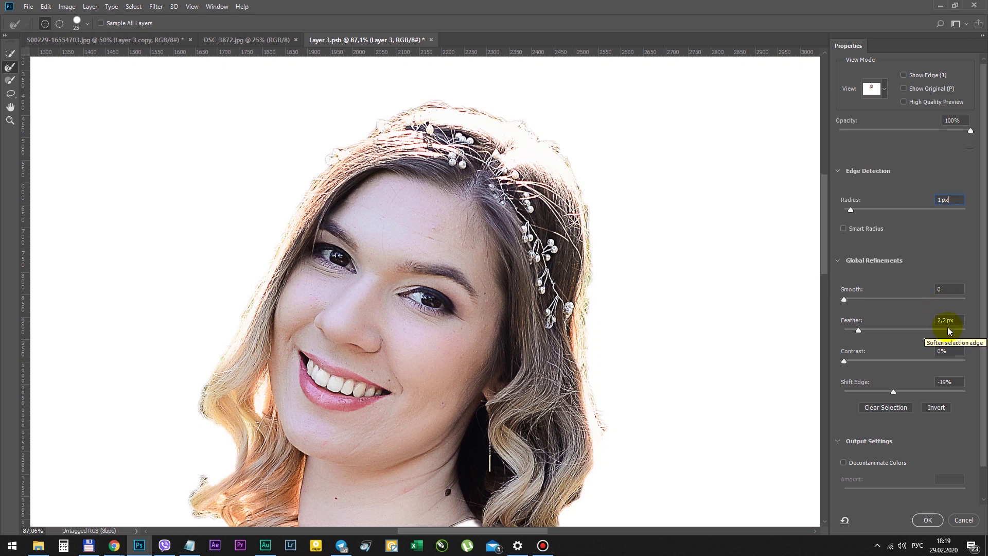
pyautogui.click(858, 331)
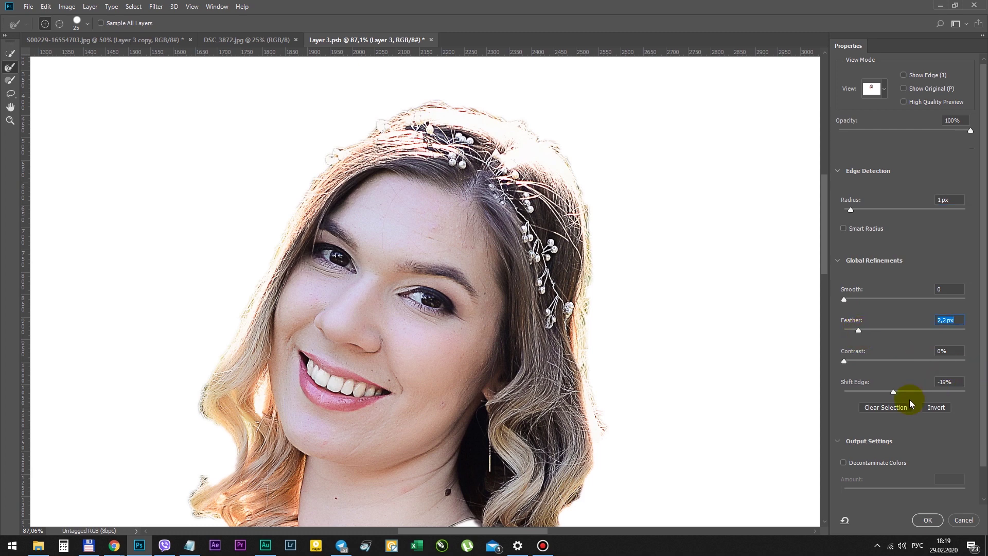
pyautogui.moveTo(893, 393); pyautogui.dragTo(877, 396)
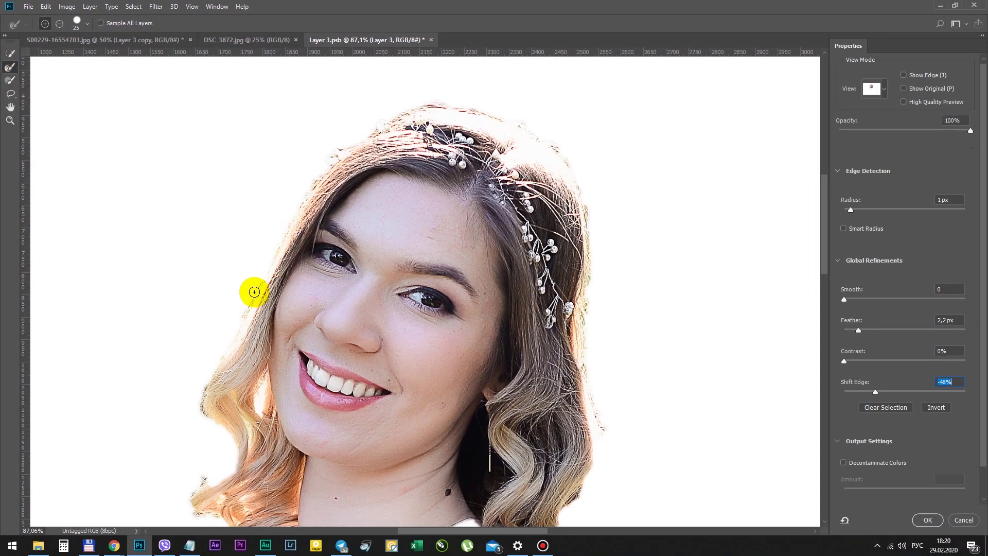
# Refine the hair outline on both sides and the crown with the Refine Edge brush, using sizes 50 and 36
pyautogui.keyDown('alt'); pyautogui.rightClick(237, 326); pyautogui.keyUp('alt')
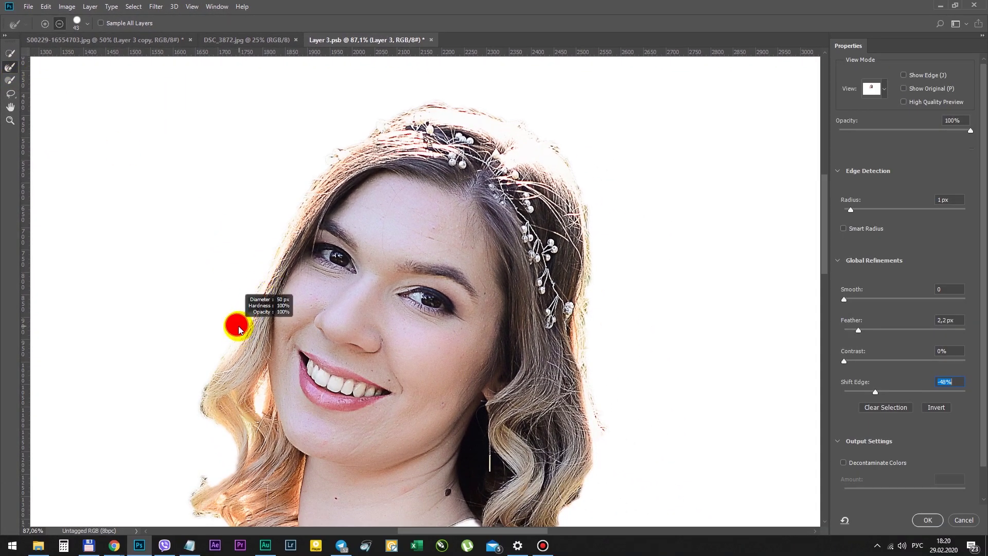
pyautogui.moveTo(208, 407)
pyautogui.mouseDown()
pyautogui.moveTo(253, 296)
pyautogui.moveTo(404, 113)
pyautogui.moveTo(437, 105)
pyautogui.moveTo(494, 112)
pyautogui.moveTo(587, 215)
pyautogui.mouseUp()
pyautogui.moveTo(586, 251); pyautogui.dragTo(588, 286)
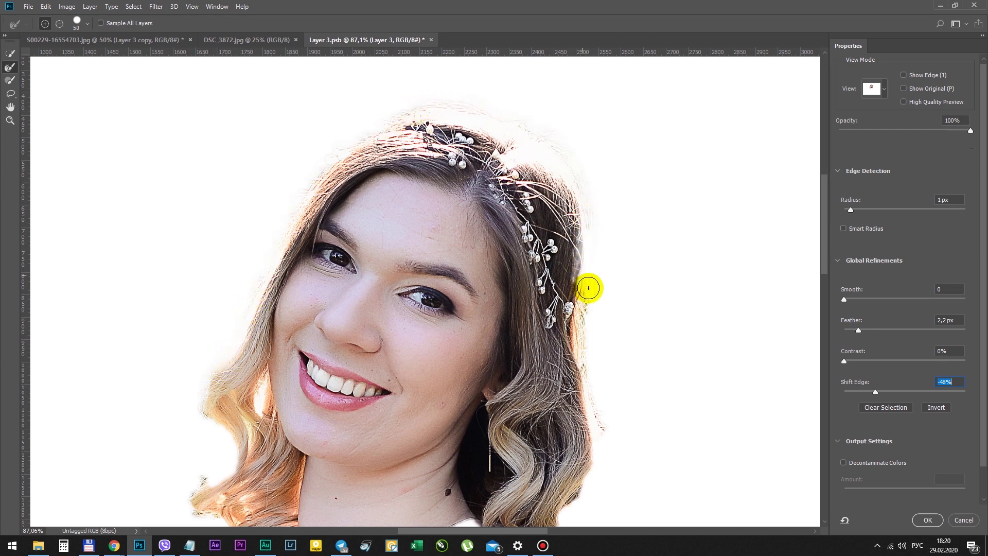
pyautogui.moveTo(584, 323)
pyautogui.mouseDown()
pyautogui.moveTo(575, 274)
pyautogui.moveTo(566, 280)
pyautogui.mouseUp()
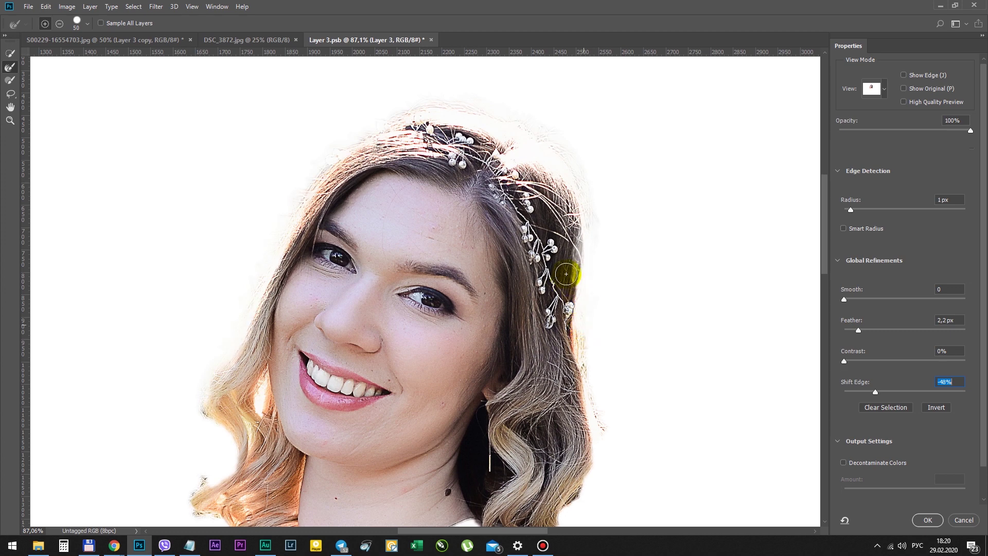
pyautogui.moveTo(561, 287); pyautogui.dragTo(569, 269)
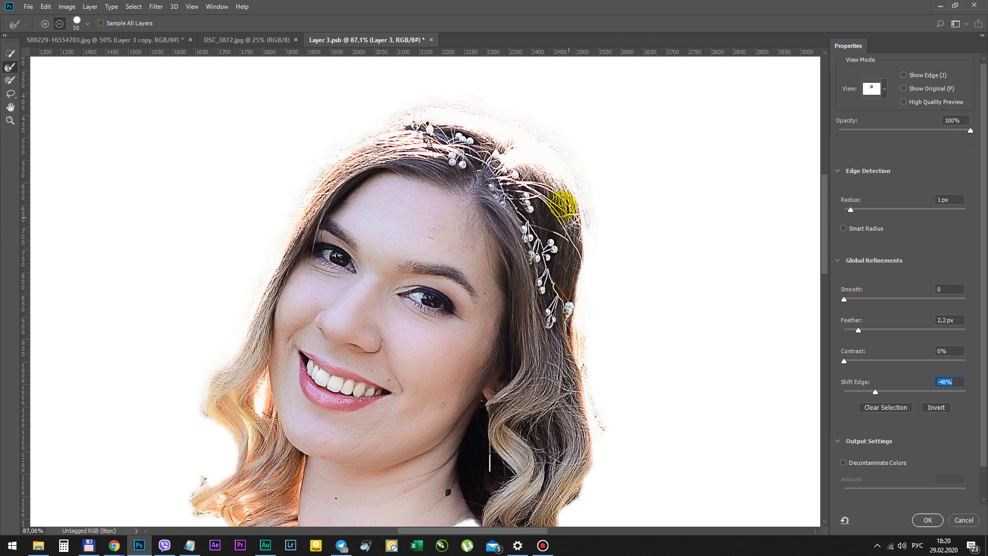
pyautogui.moveTo(596, 203); pyautogui.dragTo(583, 380)
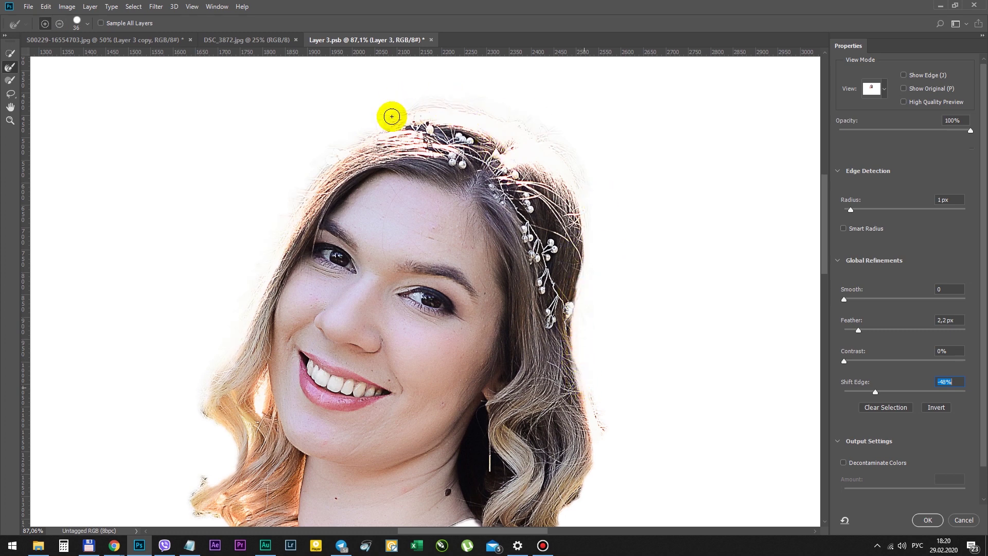
# Inspect the mask in Black & White view, restore the hair edges with the subtracting Refine Edge brush, and return to On White
pyautogui.click(876, 92)
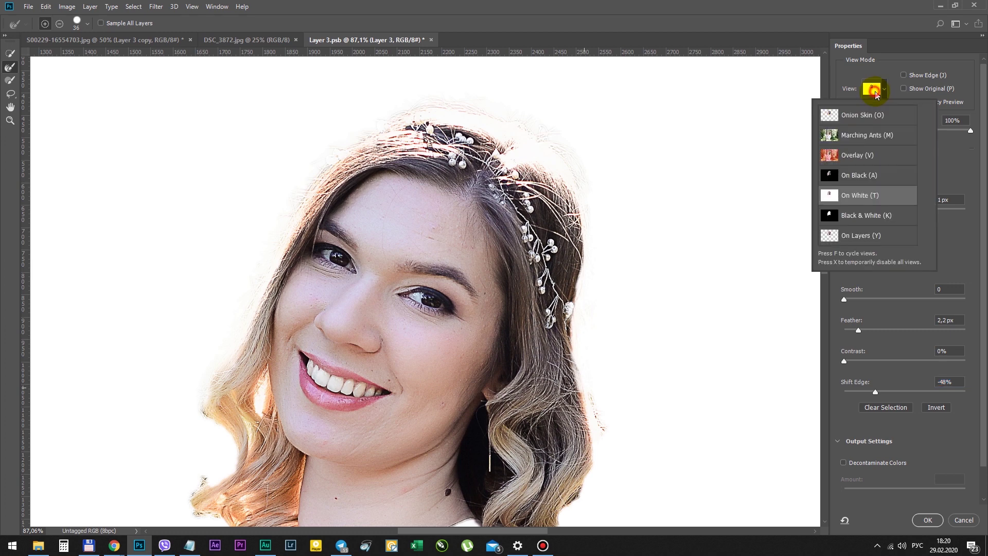
pyautogui.click(842, 218)
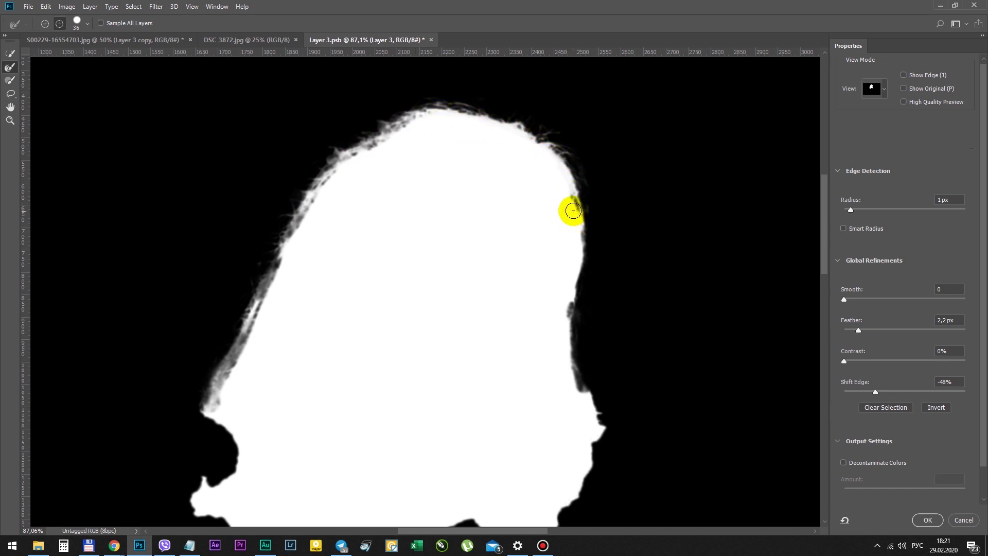
pyautogui.moveTo(573, 210); pyautogui.dragTo(567, 203)
pyautogui.moveTo(542, 303); pyautogui.dragTo(563, 302)
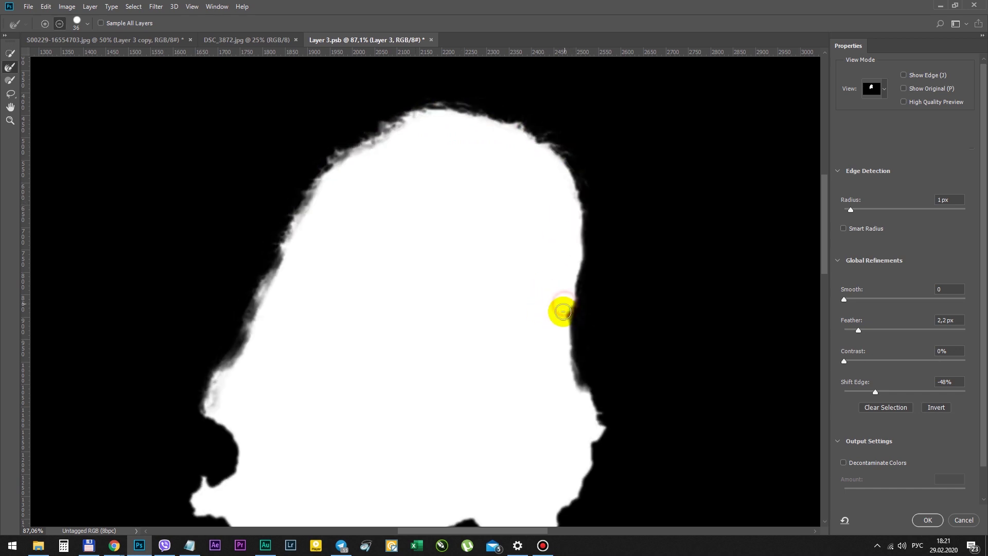
pyautogui.press('w')
# Output the refined head selection to a new layer with layer mask, view the mask on its own, and return to the cutout
pyautogui.scroll(-1, 903, 411)
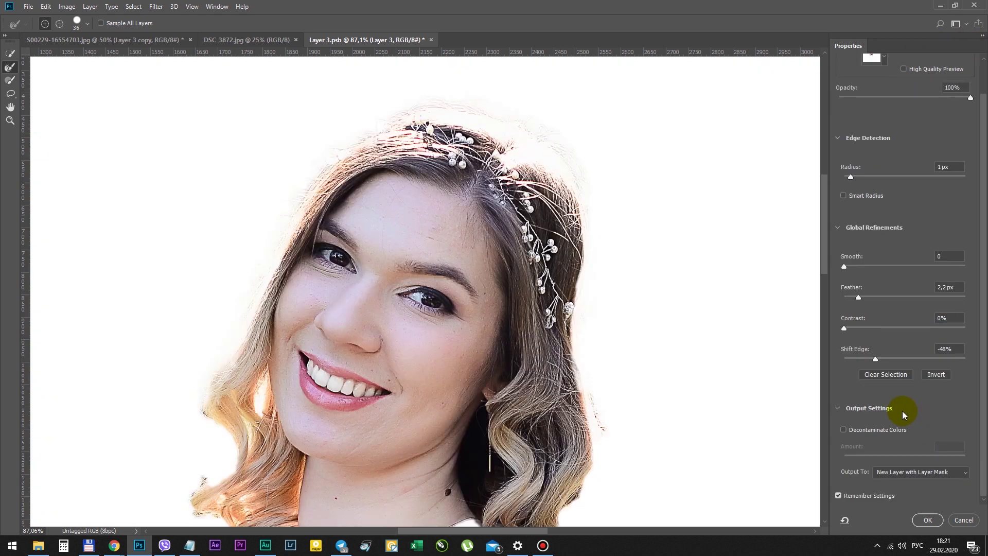
pyautogui.click(897, 472)
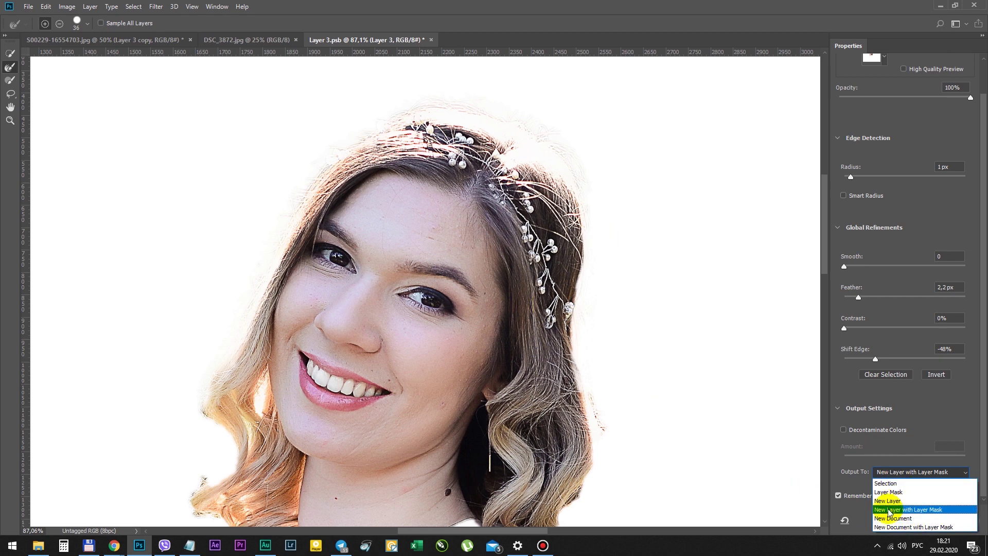
pyautogui.click(926, 511)
pyautogui.click(927, 520)
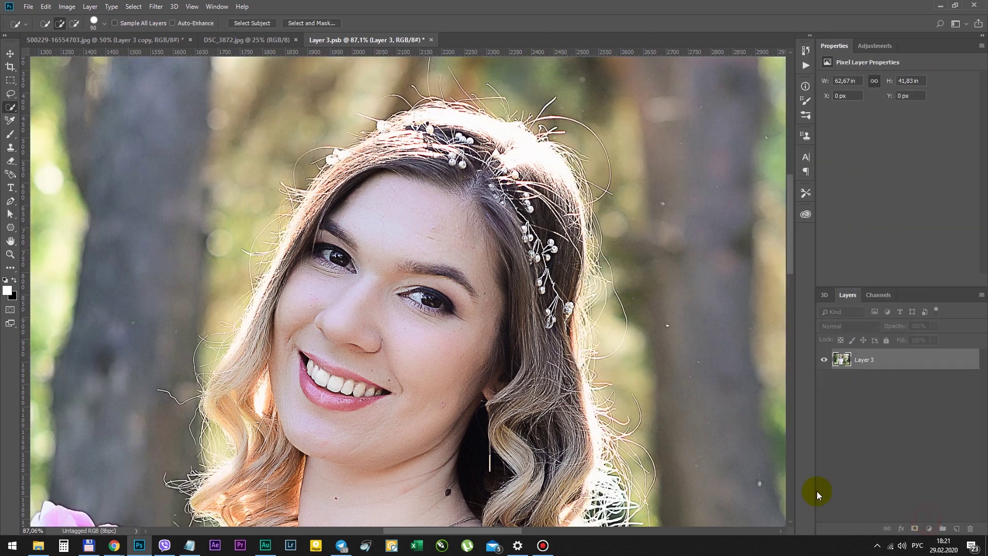
pyautogui.keyDown('alt'); pyautogui.click(867, 360); pyautogui.keyUp('alt')
pyautogui.hotkey('ctrl', '0')
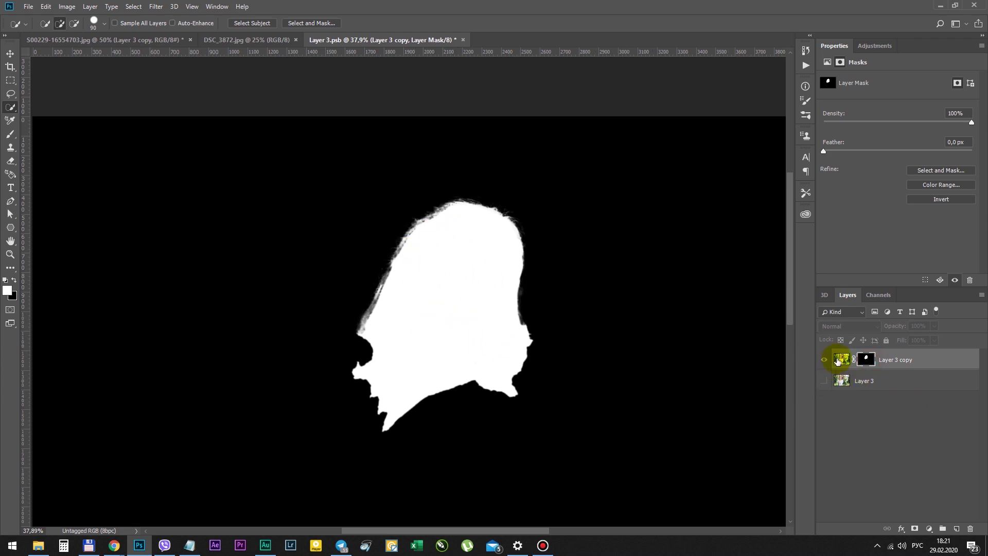
pyautogui.click(843, 361)
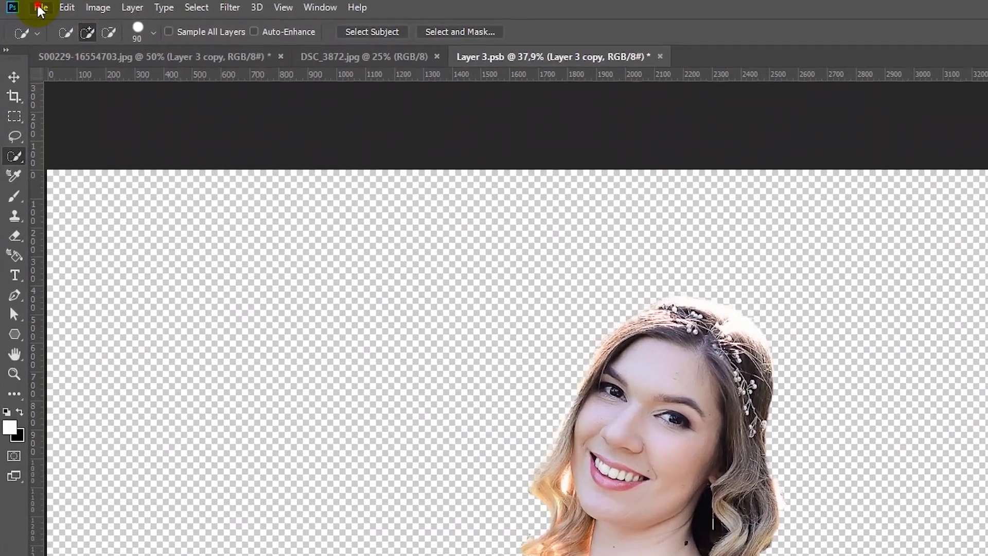
# Save the smart object contents with the head cutout and close them to return to the Instagram frame document
pyautogui.click(28, 7)
pyautogui.click(92, 164)
pyautogui.hotkey('ctrl', 'w')
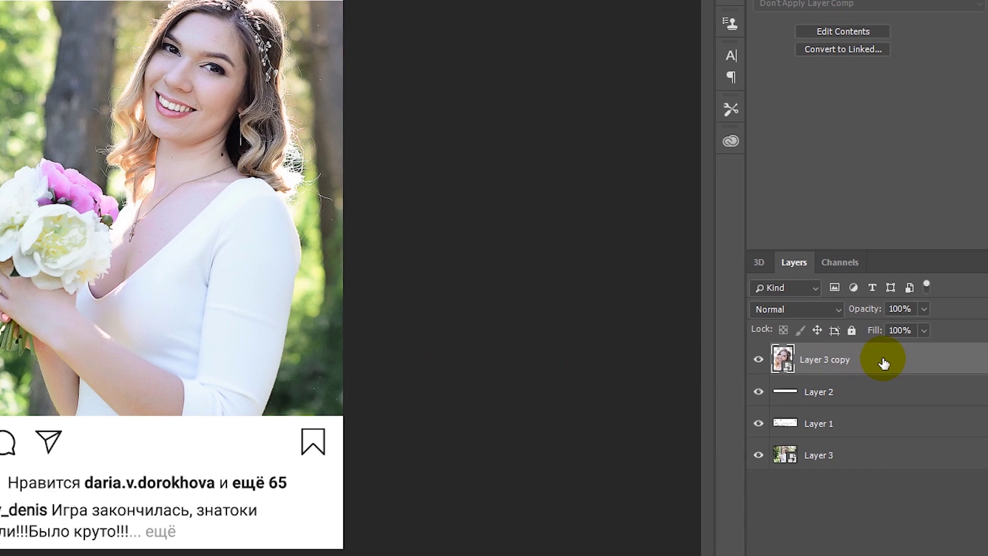
# Duplicate Layer 3 copy with New Smart Object via Copy and, in its contents, show Layer 3 and delete the masked layer
pyautogui.rightClick(883, 364)
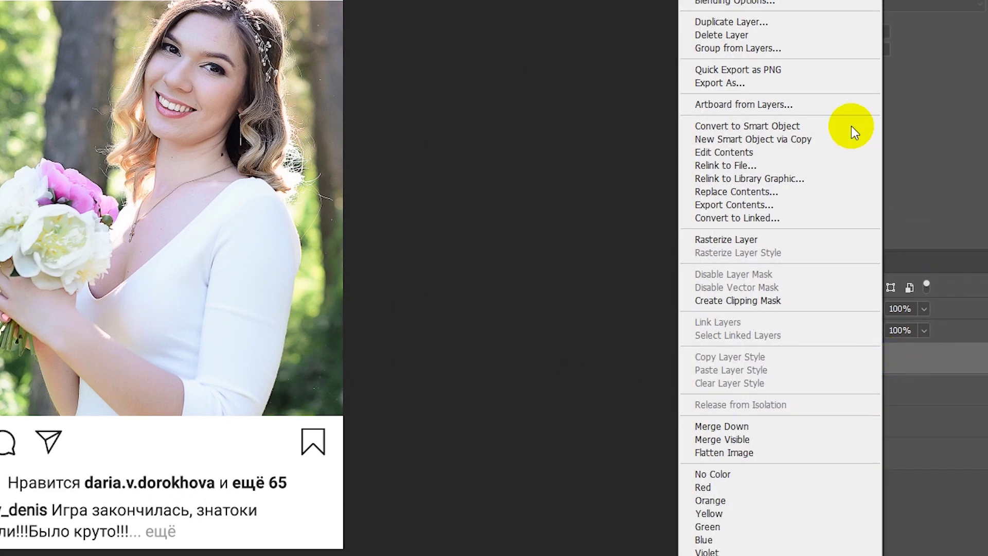
pyautogui.click(777, 139)
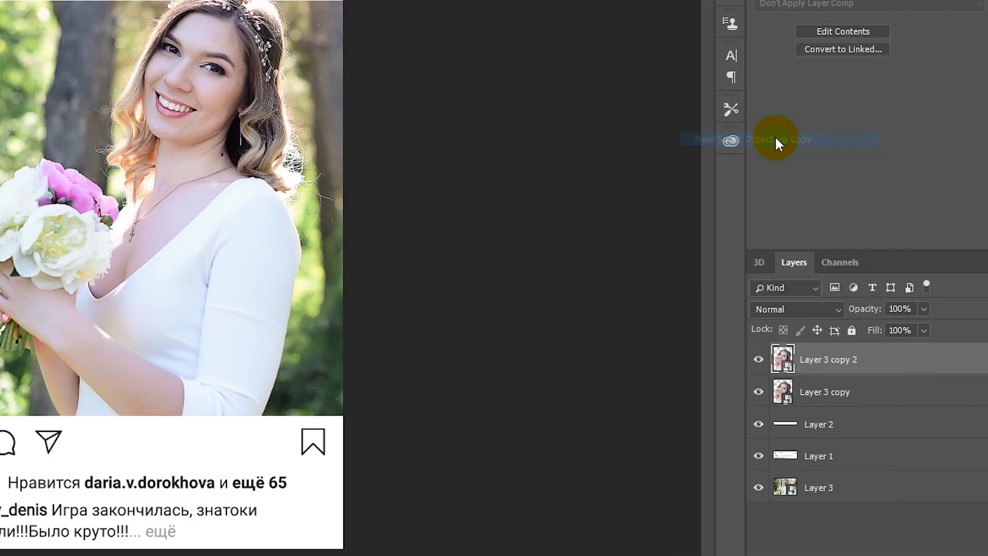
pyautogui.doubleClick(783, 360)
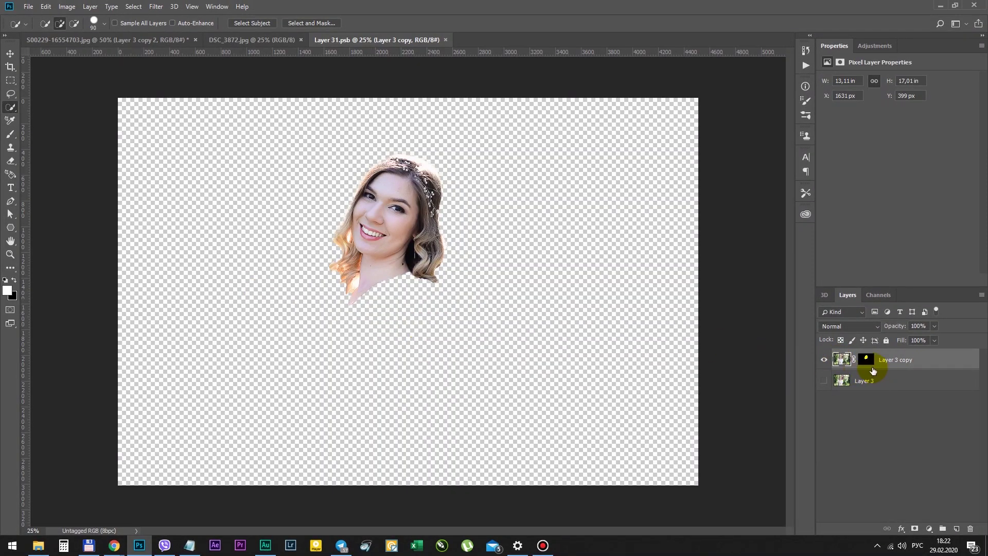
pyautogui.click(824, 380)
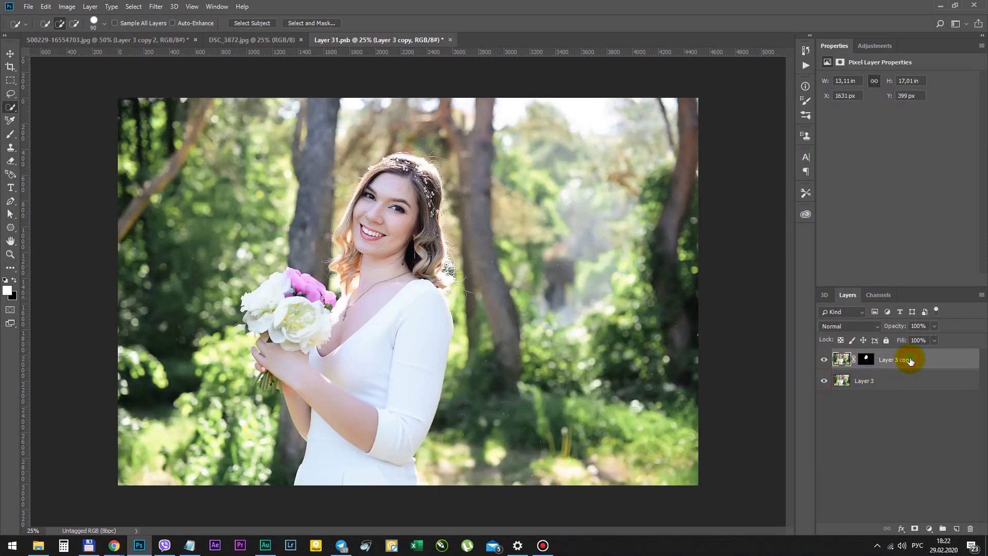
pyautogui.press('Delete')
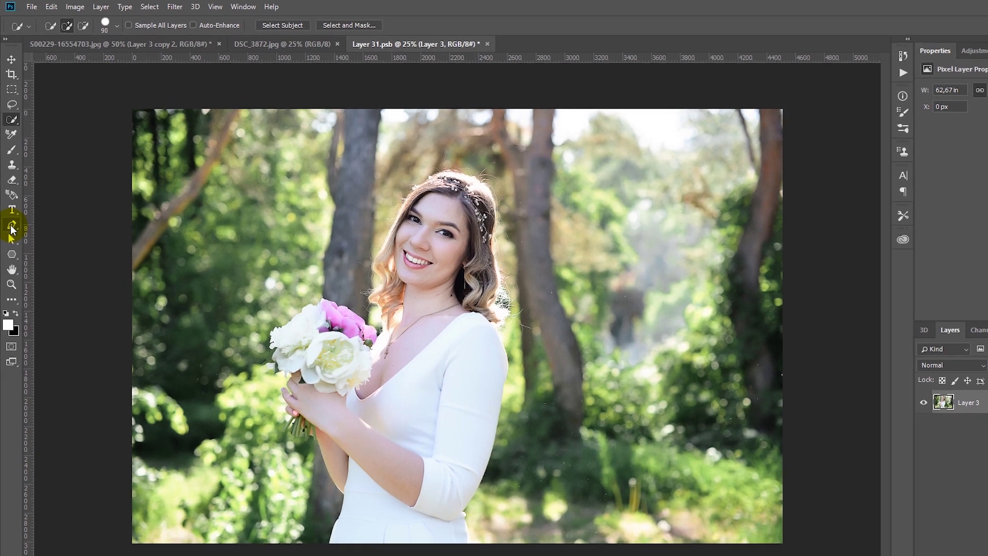
# Set the Pen tool to Shape mode with no fill for outlining the woman's bent arm
pyautogui.click(11, 201)
pyautogui.scroll(5, 255, 279)
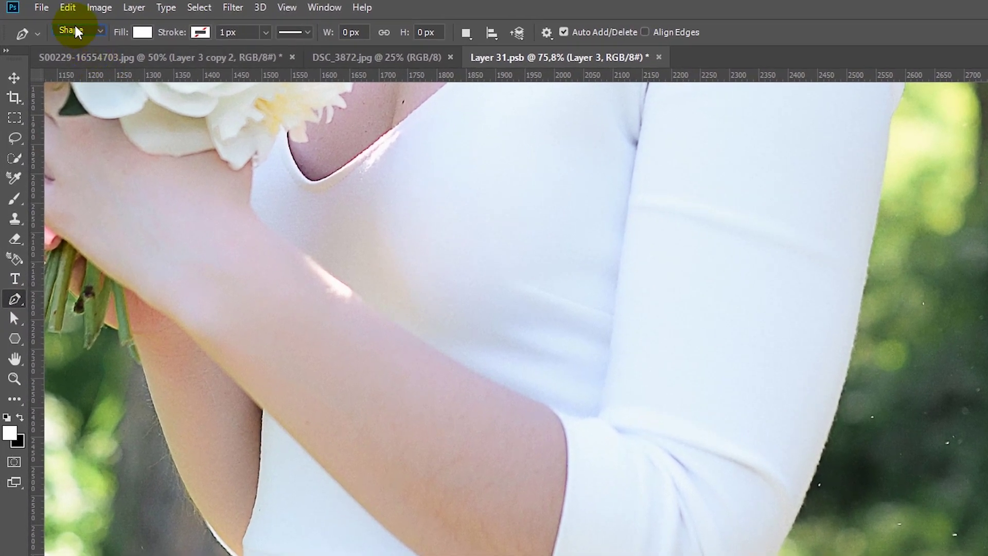
pyautogui.click(51, 22)
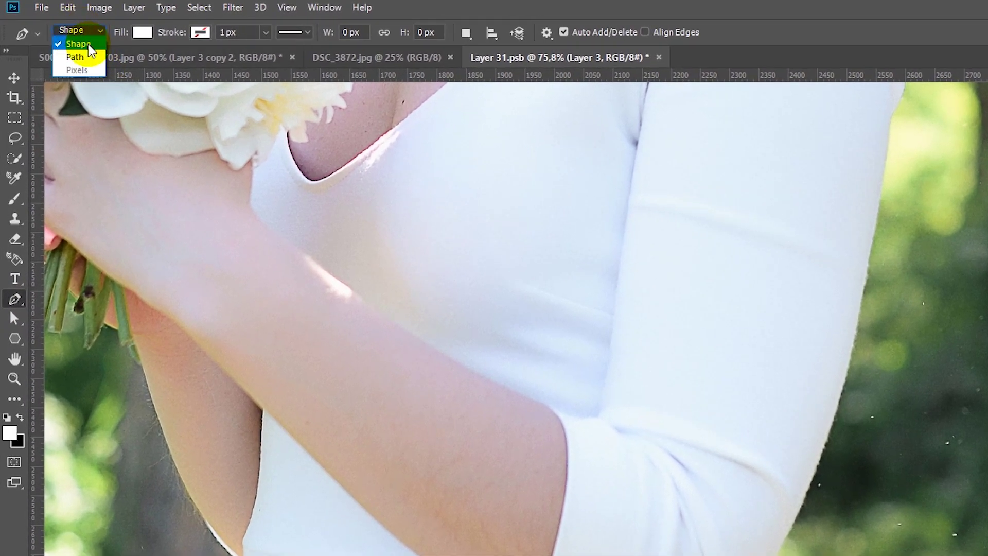
pyautogui.click(142, 32)
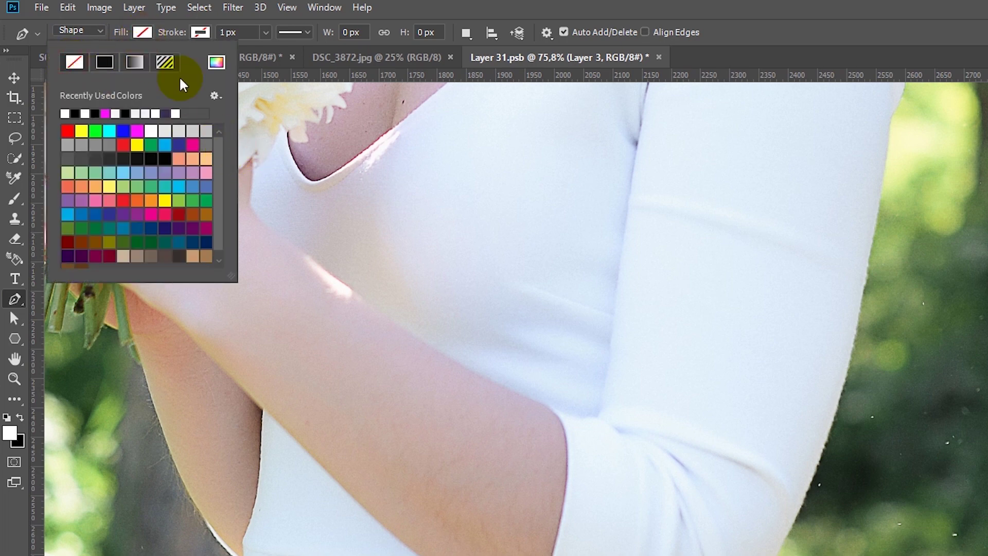
pyautogui.click(140, 32)
# Trace the underside of the forearm, the sleeve cuff and the elbow curve with the Pen tool
pyautogui.click(381, 551)
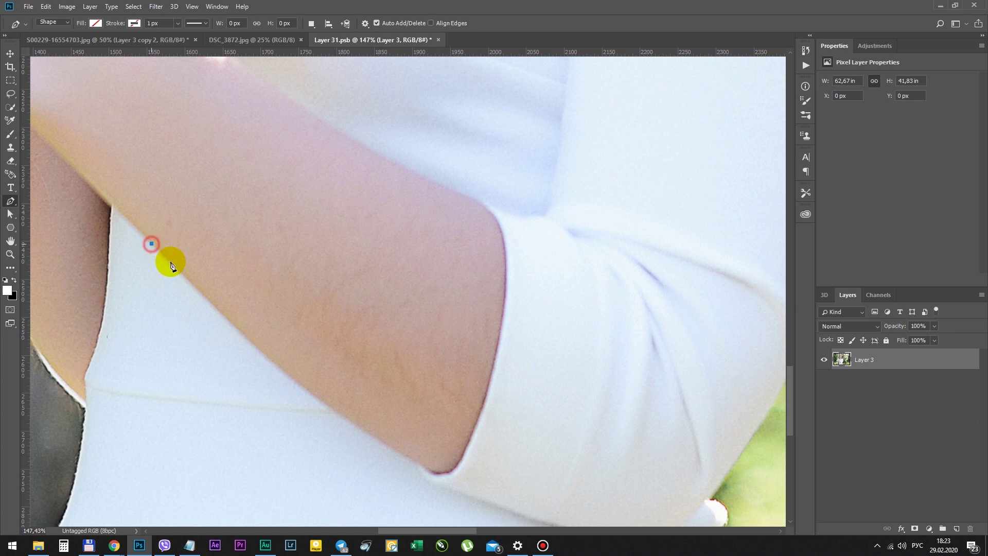
pyautogui.click(151, 243)
pyautogui.click(410, 432)
pyautogui.scroll(-5, 360, 308)
pyautogui.click(348, 296)
pyautogui.click(432, 285)
pyautogui.scroll(2, 514, 309)
pyautogui.click(556, 329)
pyautogui.click(624, 286)
pyautogui.scroll(2, 693, 204)
pyautogui.moveTo(708, 176); pyautogui.dragTo(725, 153)
pyautogui.moveTo(481, 313); pyautogui.dragTo(489, 309)
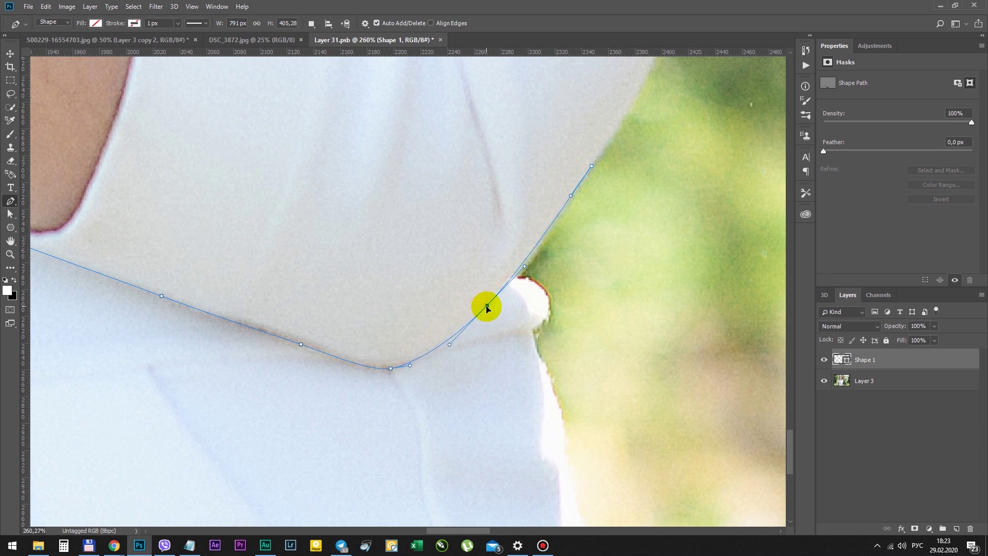
# Continue the pen outline up the outer sleeve edge and bring it back across the arm to close the shape
pyautogui.scroll(-5, 620, 179)
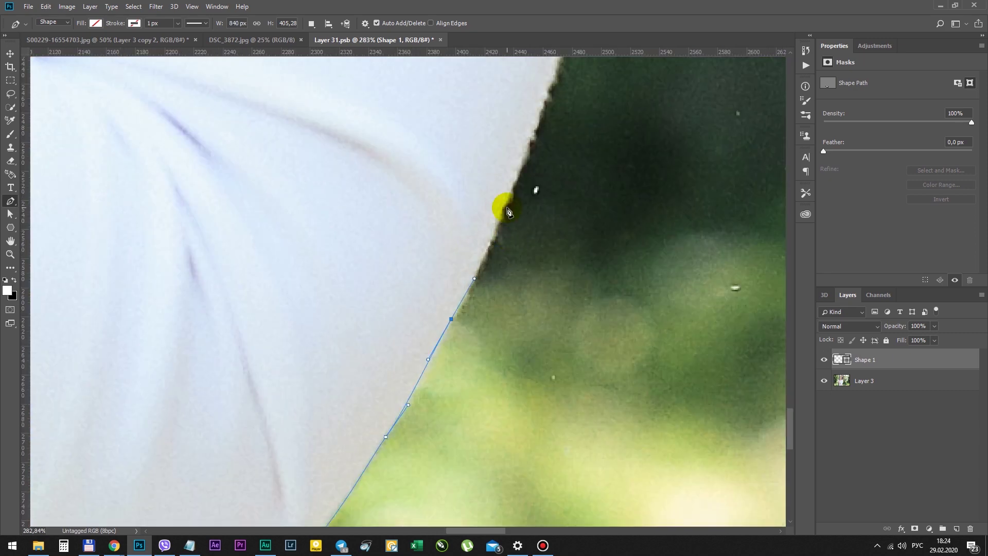
pyautogui.click(420, 125)
pyautogui.click(250, 138)
pyautogui.click(195, 184)
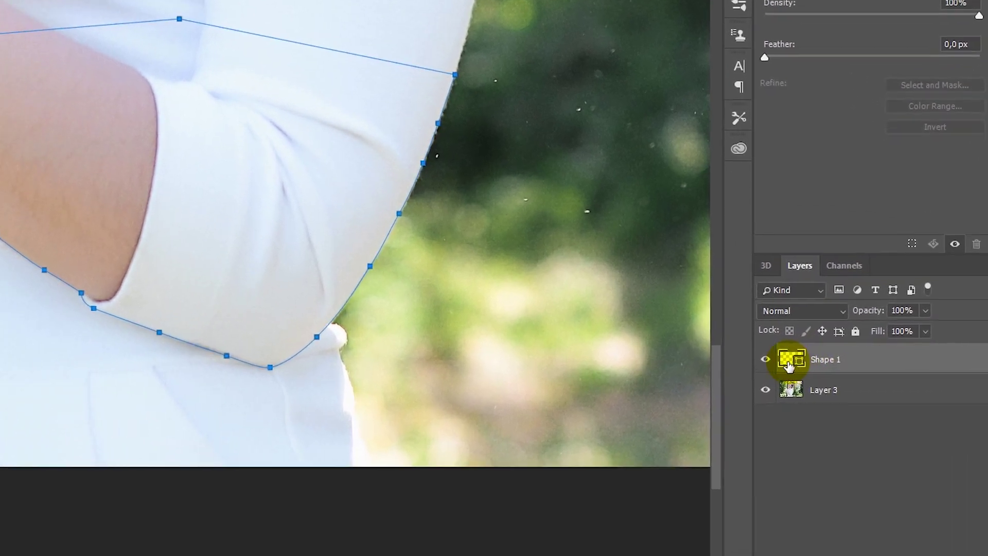
# Load the arm shape as a selection on Layer 3, open Select and Mask, and set Shift Edge to -12%
pyautogui.press('ctrl')
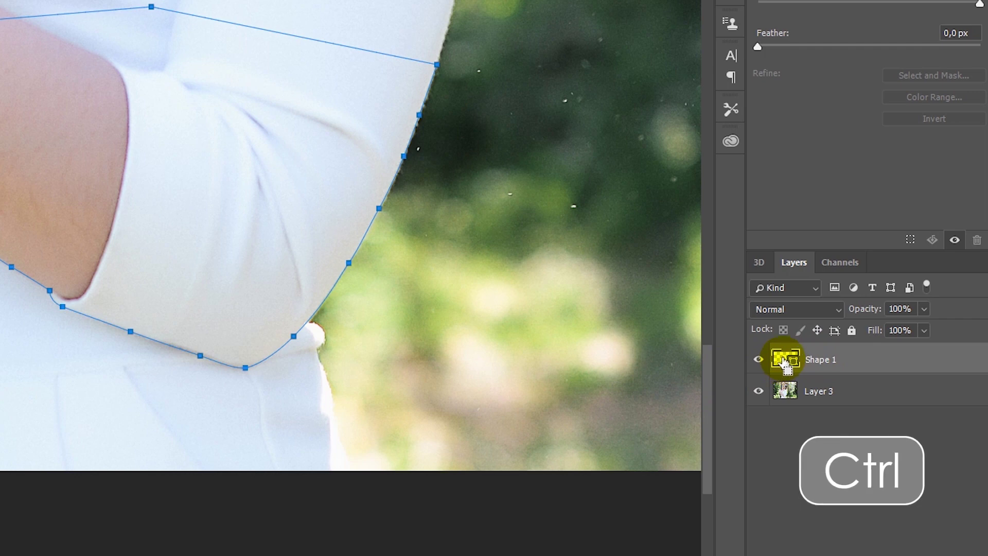
pyautogui.keyDown('ctrl'); pyautogui.click(782, 363); pyautogui.keyUp('ctrl')
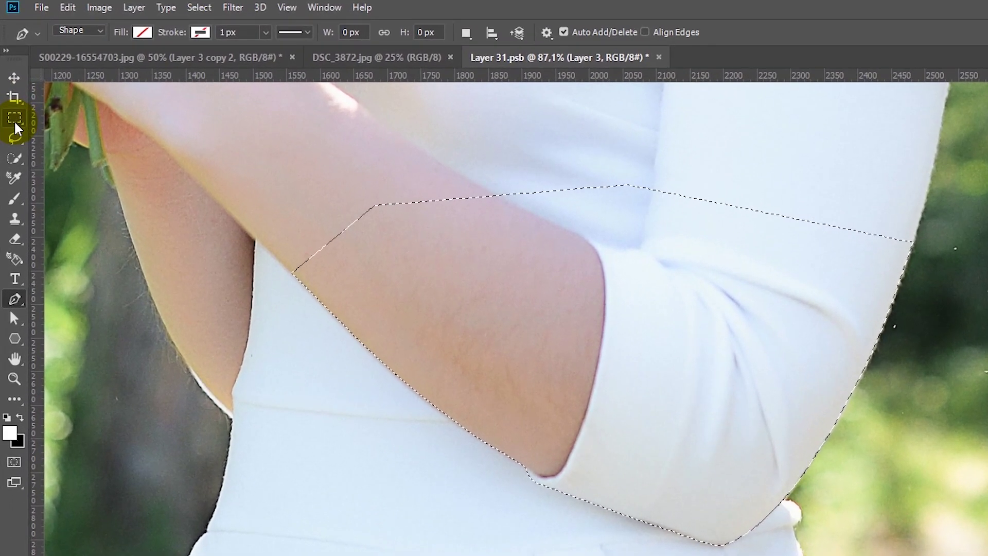
pyautogui.click(14, 105)
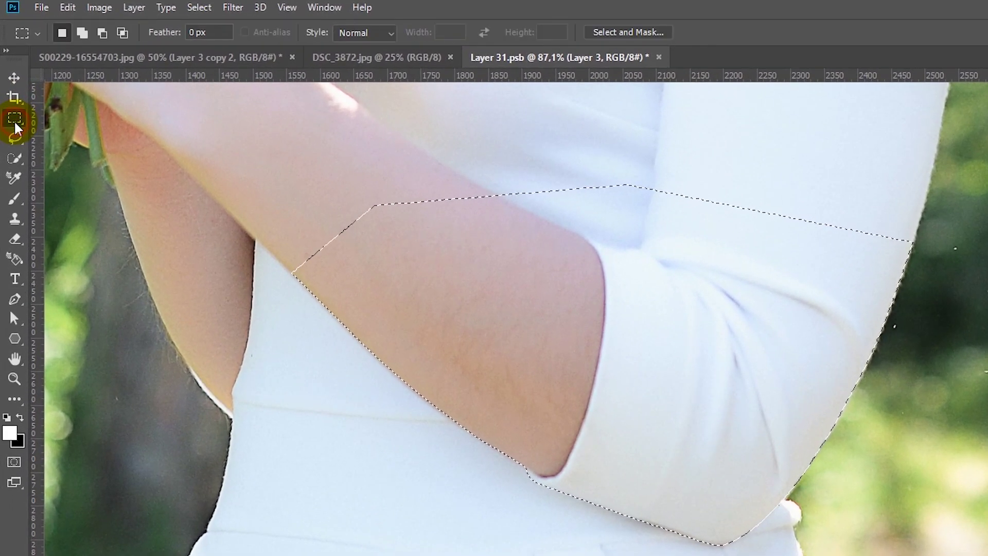
pyautogui.click(625, 31)
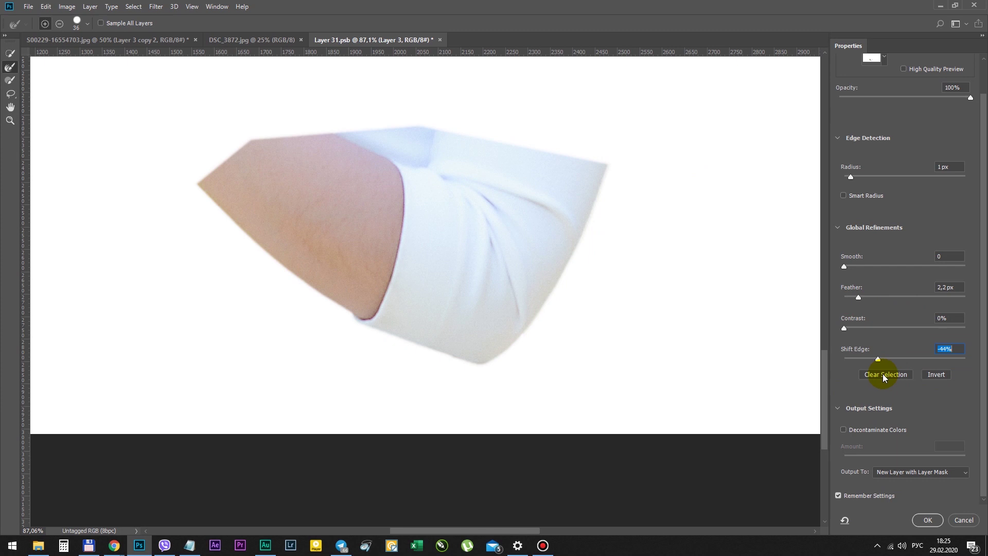
pyautogui.moveTo(879, 359); pyautogui.dragTo(889, 361)
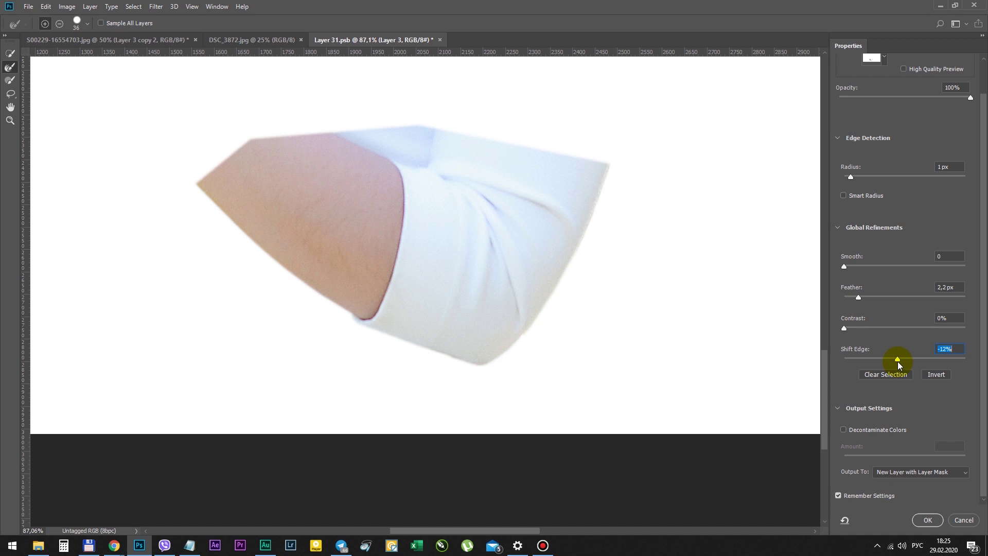
# Output the arm selection to a new layer with layer mask, then save and close the smart object contents
pyautogui.click(907, 472)
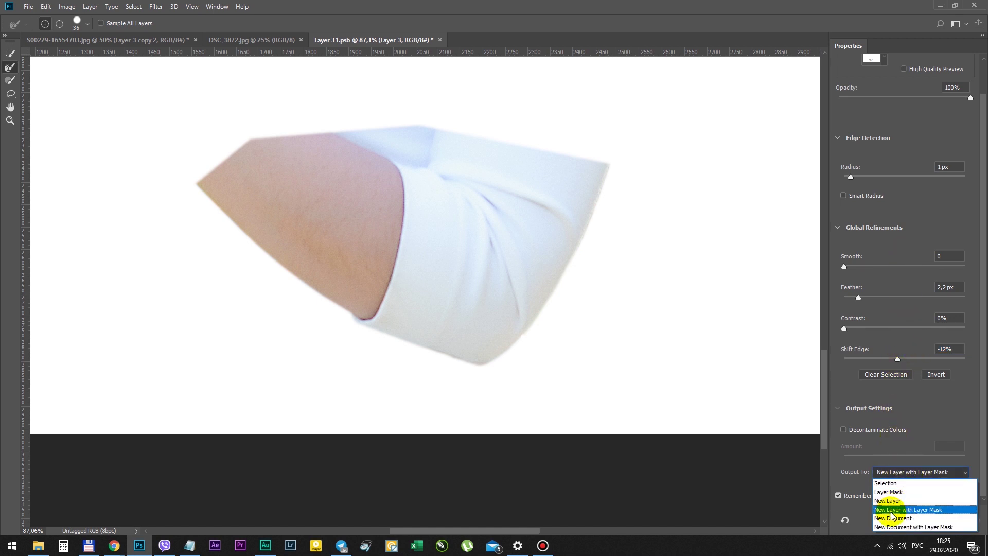
pyautogui.click(938, 509)
pyautogui.click(927, 520)
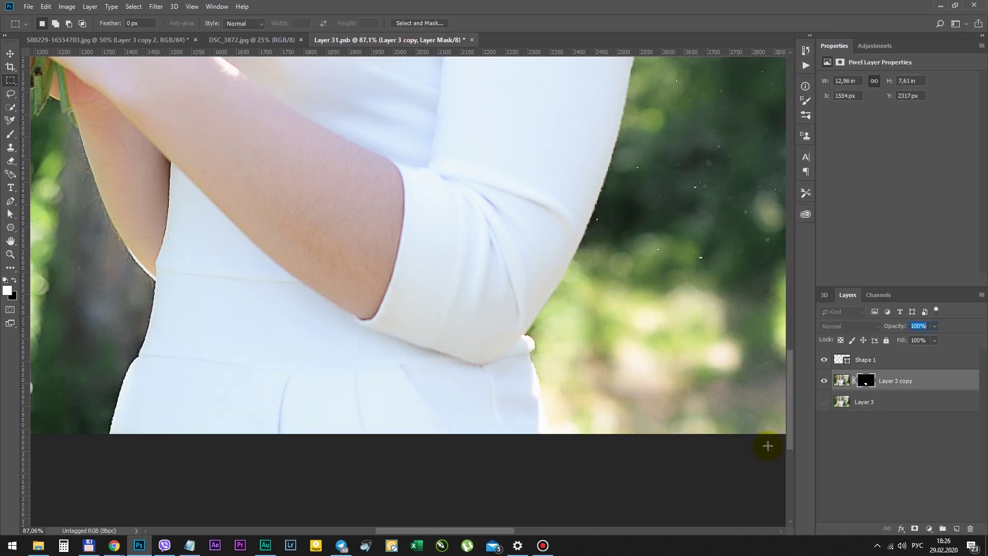
pyautogui.hotkey('ctrl', 's')
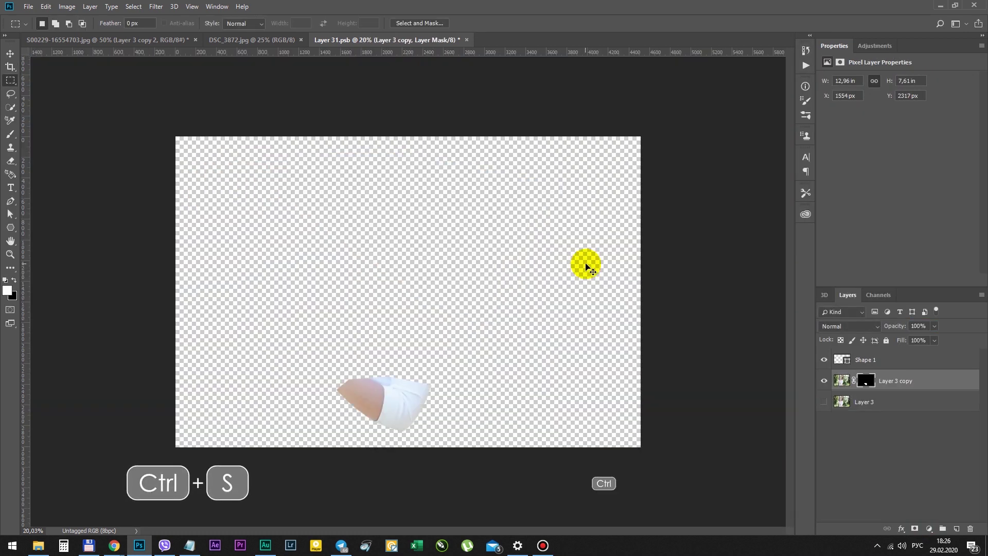
pyautogui.hotkey('ctrl', 'w')
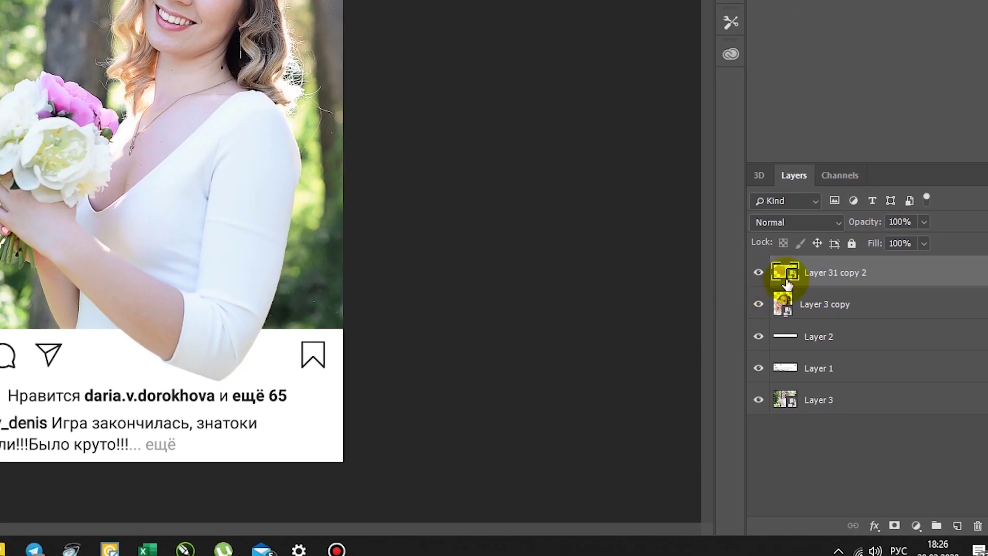
# Load the arm cutout of Layer 31 copy 2 as a selection and add a new empty layer above Layer 1
pyautogui.press('ctrl')
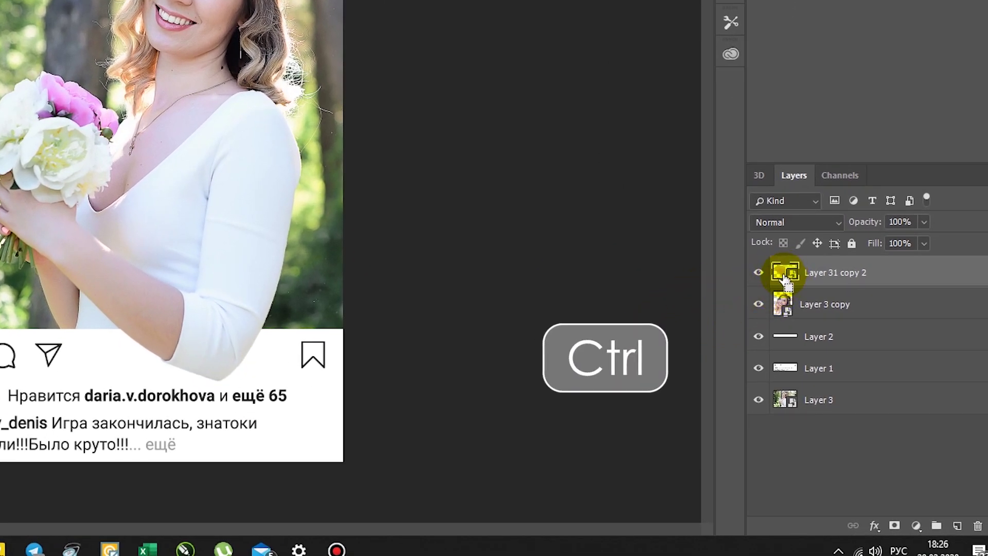
pyautogui.keyDown('ctrl'); pyautogui.click(784, 273); pyautogui.keyUp('ctrl')
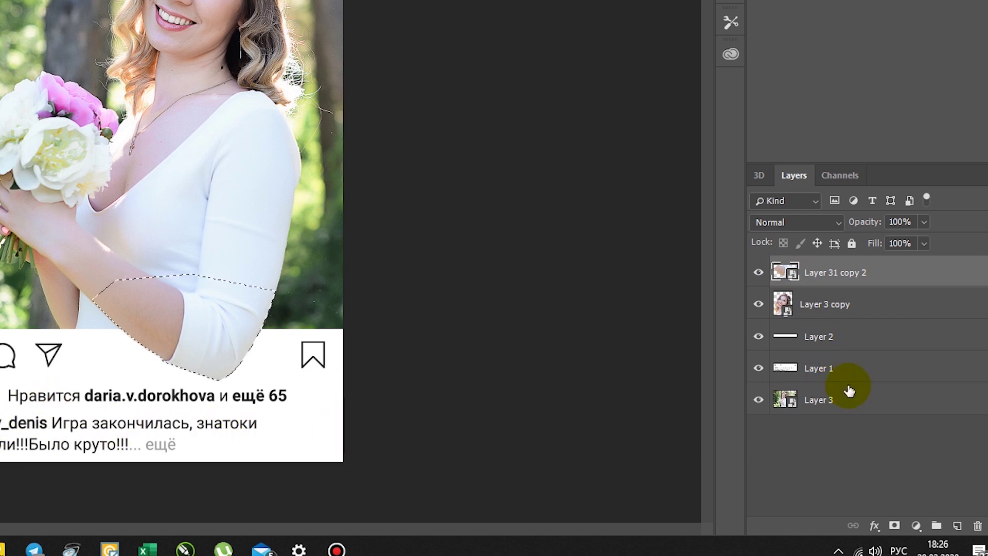
pyautogui.click(842, 368)
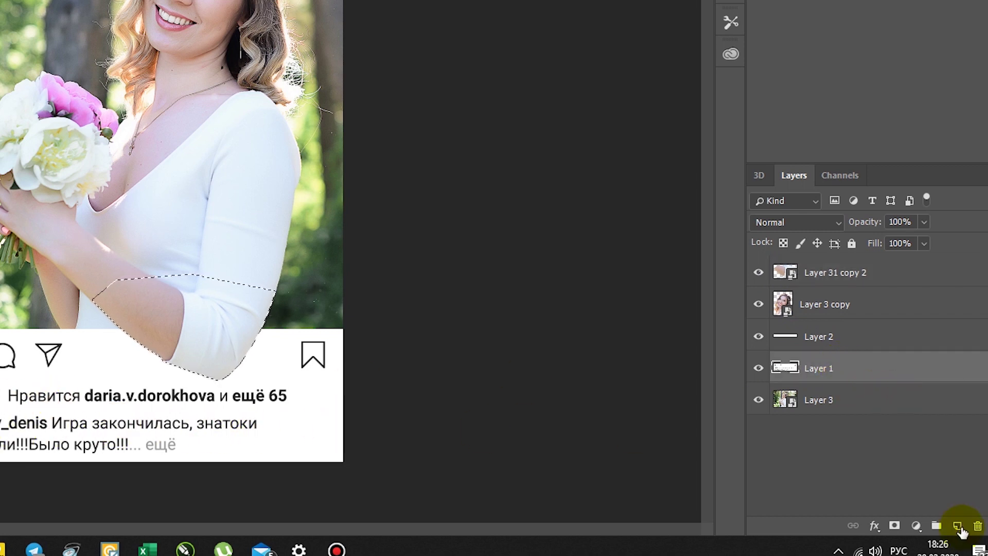
pyautogui.click(958, 527)
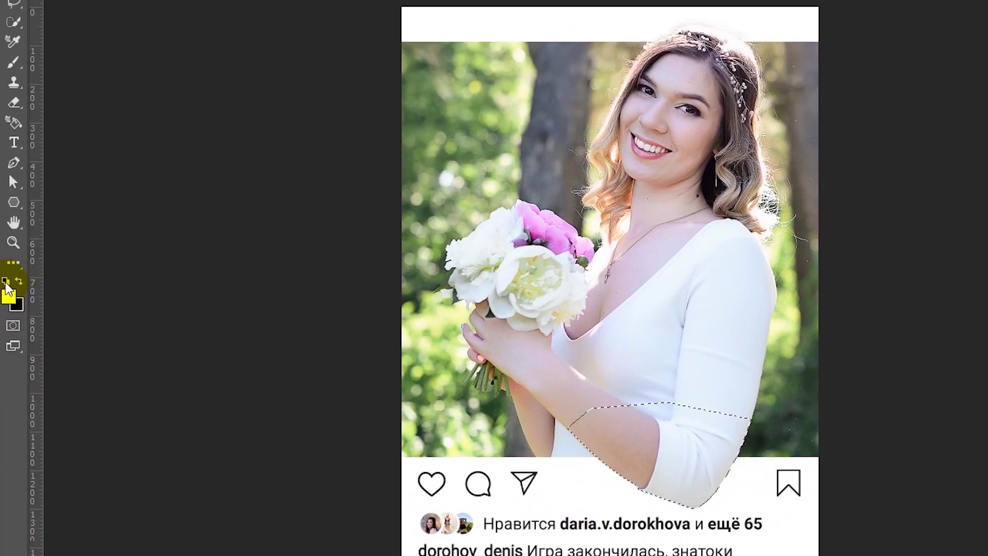
# Fill the arm selection with black on the new layer, deselect, and offset the black shape to X 350 px, Y 1035 px
pyautogui.click(5, 281)
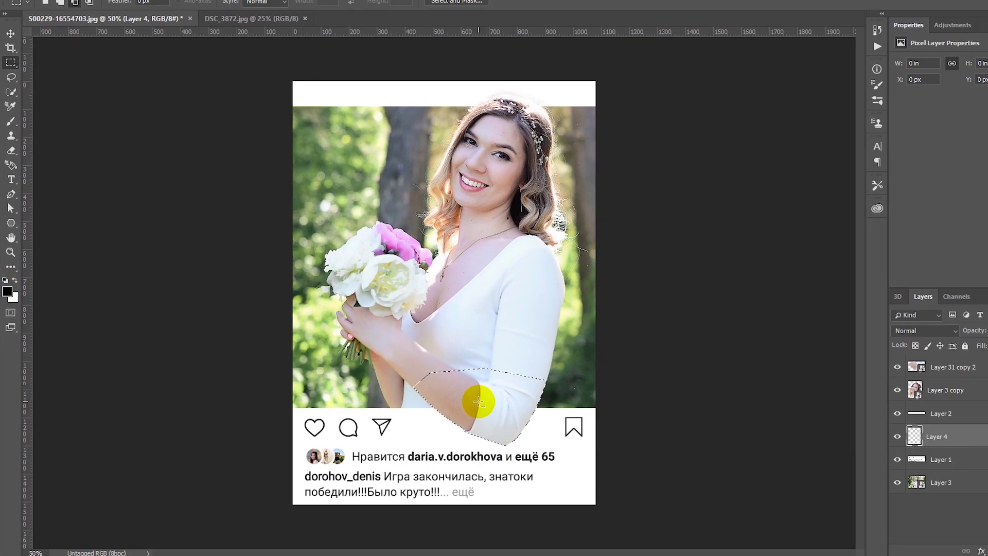
pyautogui.hotkey('alt', 'Delete')
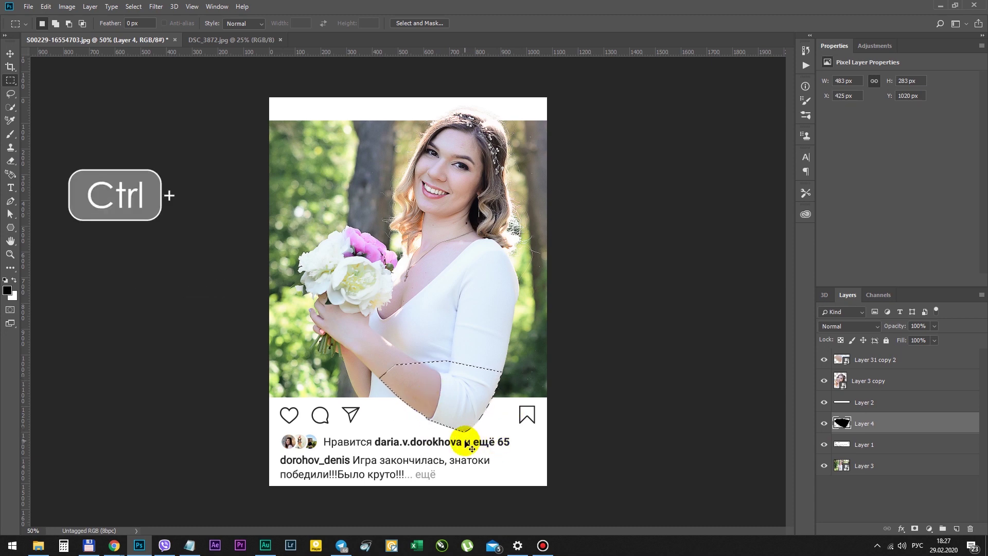
pyautogui.hotkey('ctrl', 'd')
pyautogui.scroll(3, 409, 448)
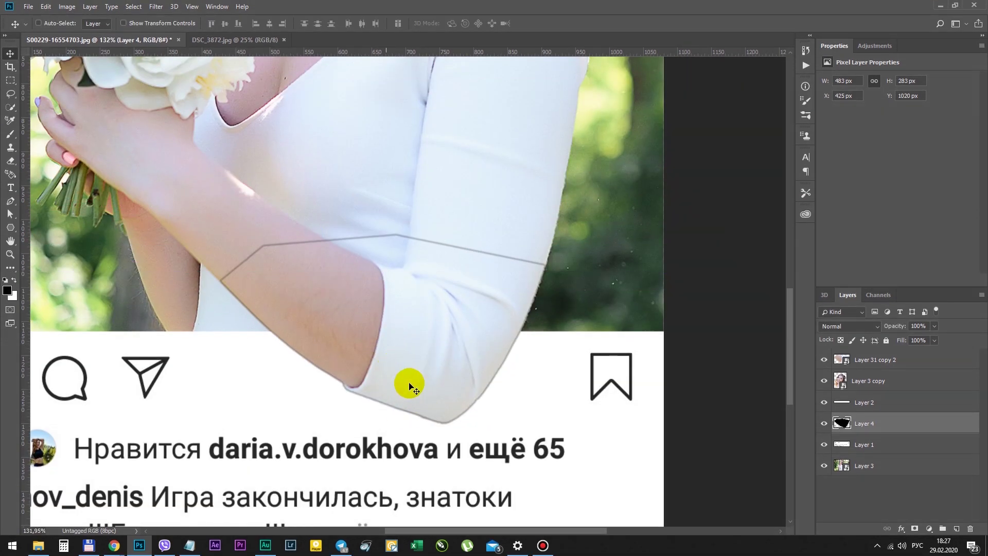
pyautogui.moveTo(436, 385); pyautogui.dragTo(385, 391)
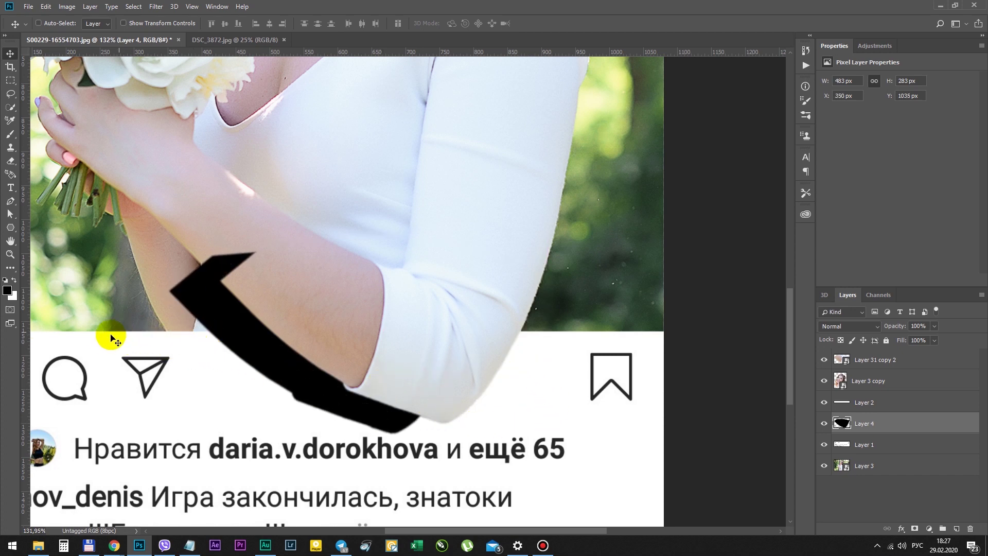
# Clip the black arm shape on Layer 4 to Layer 1 and reposition it at X 443 px, Y 1040 px
pyautogui.click(364, 389)
pyautogui.moveTo(365, 388); pyautogui.dragTo(444, 392)
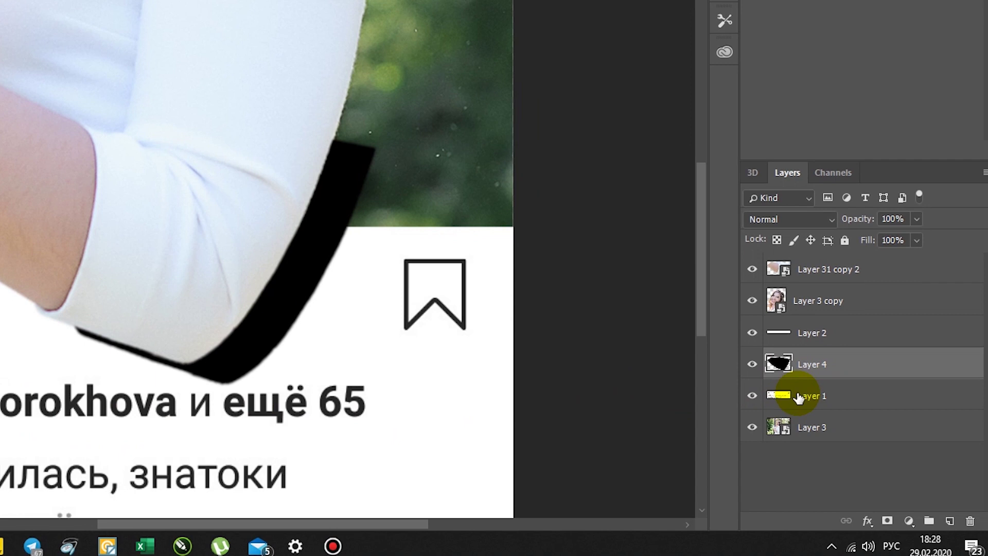
pyautogui.click(751, 394)
pyautogui.click(751, 395)
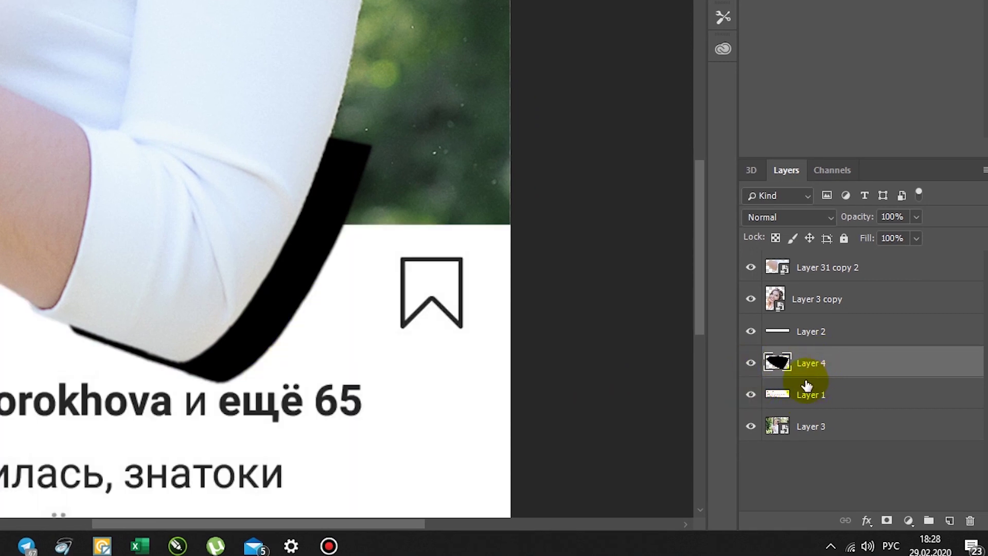
pyautogui.press('alt')
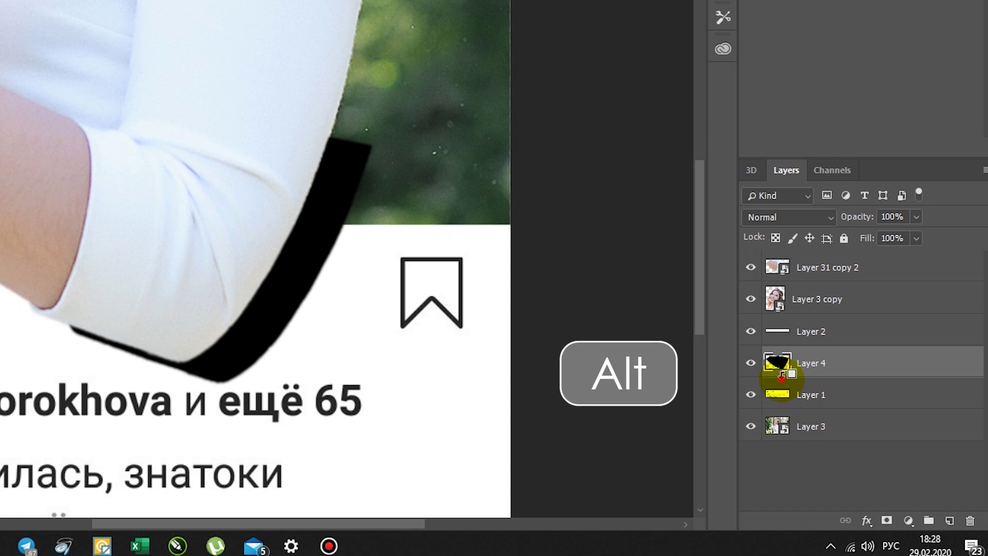
pyautogui.keyDown('alt'); pyautogui.click(781, 379); pyautogui.keyUp('alt')
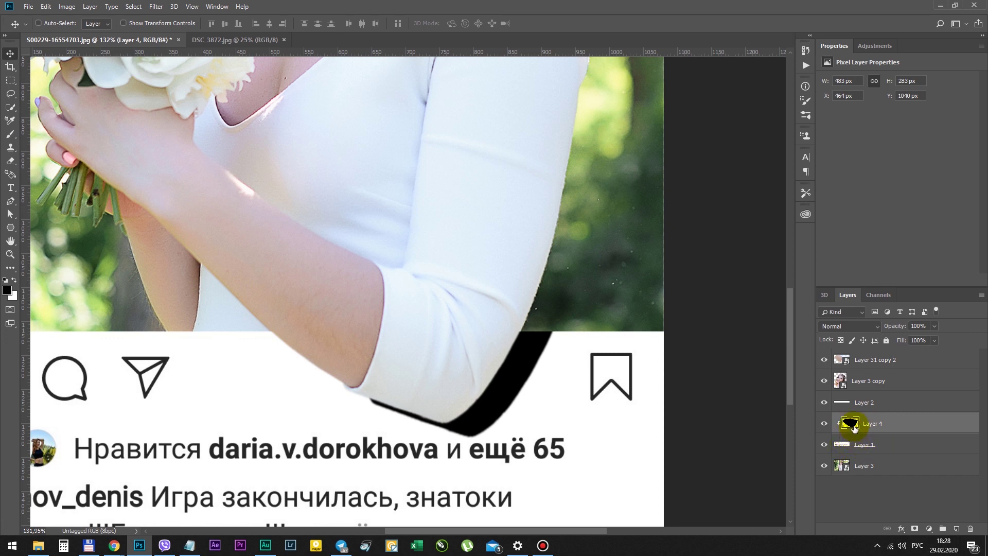
pyautogui.moveTo(546, 388)
pyautogui.mouseDown()
pyautogui.moveTo(604, 346)
pyautogui.moveTo(621, 304)
pyautogui.moveTo(557, 411)
pyautogui.moveTo(532, 389)
pyautogui.mouseUp()
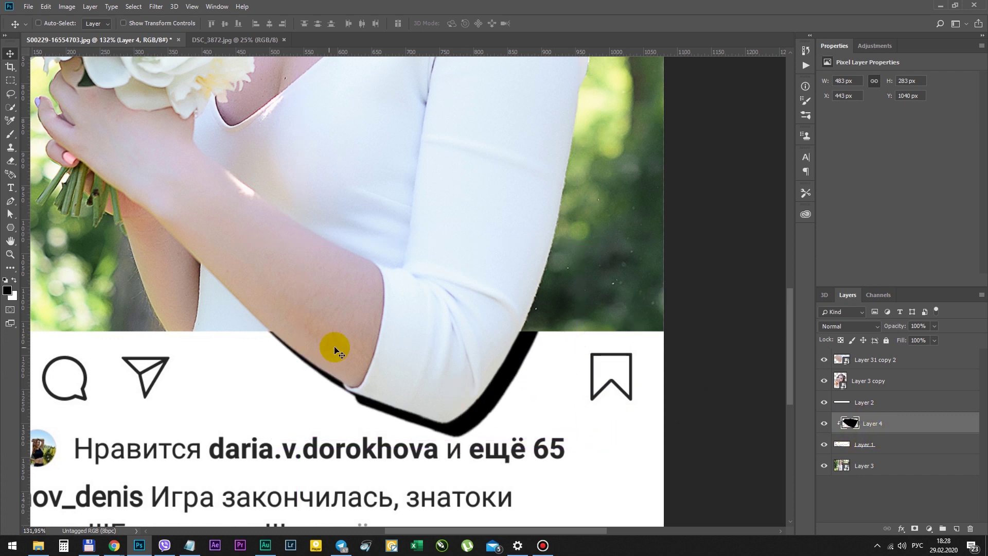
# Apply a Gaussian Blur with a 13.9-pixel radius to the black arm shape on Layer 4
pyautogui.click(156, 7)
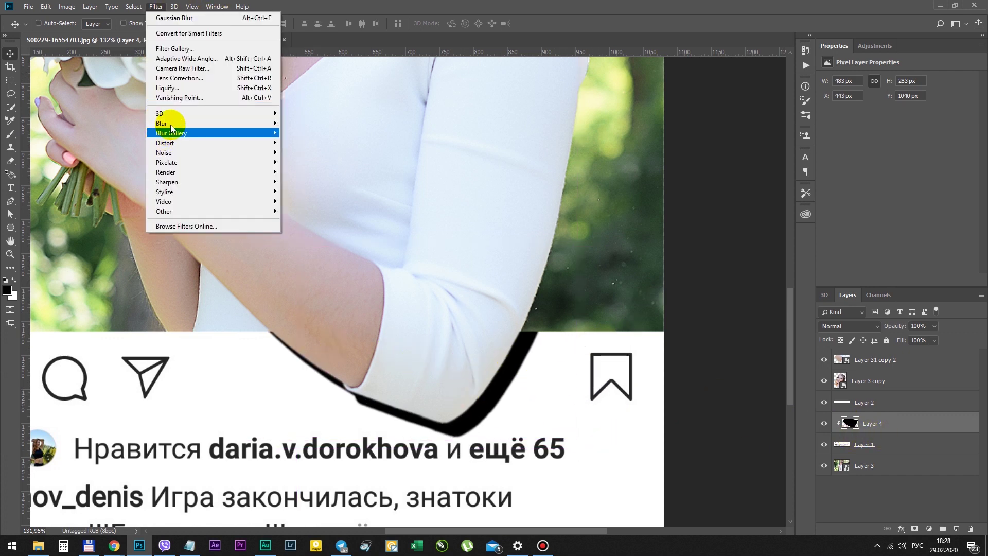
pyautogui.moveTo(171, 125)
pyautogui.click(315, 160)
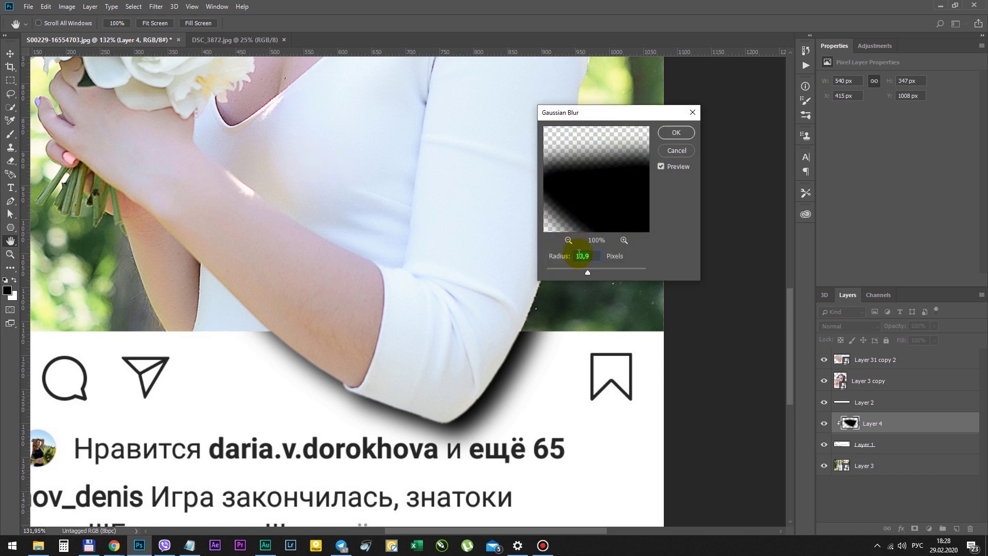
pyautogui.moveTo(586, 273); pyautogui.dragTo(588, 273)
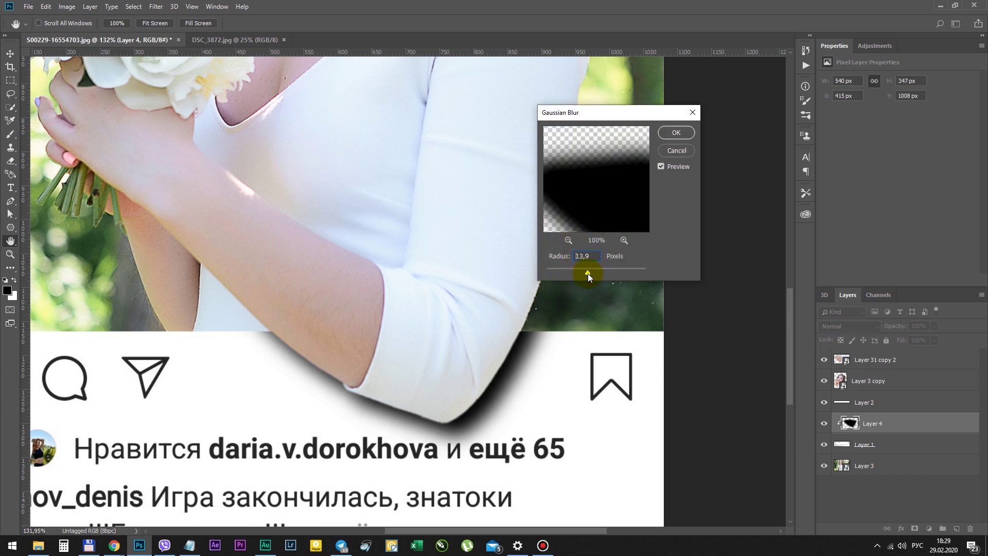
pyautogui.click(676, 133)
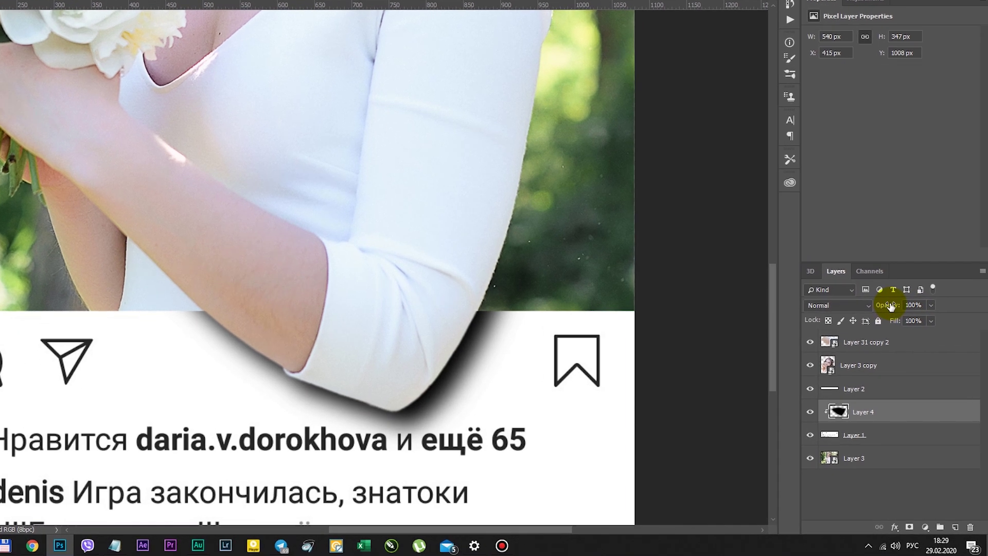
# Lower the opacity of the blurred arm shadow on Layer 4 to 16%
pyautogui.moveTo(898, 328); pyautogui.dragTo(871, 331)
pyautogui.moveTo(808, 227)
pyautogui.mouseDown()
pyautogui.moveTo(820, 223)
pyautogui.moveTo(799, 226)
pyautogui.mouseUp()
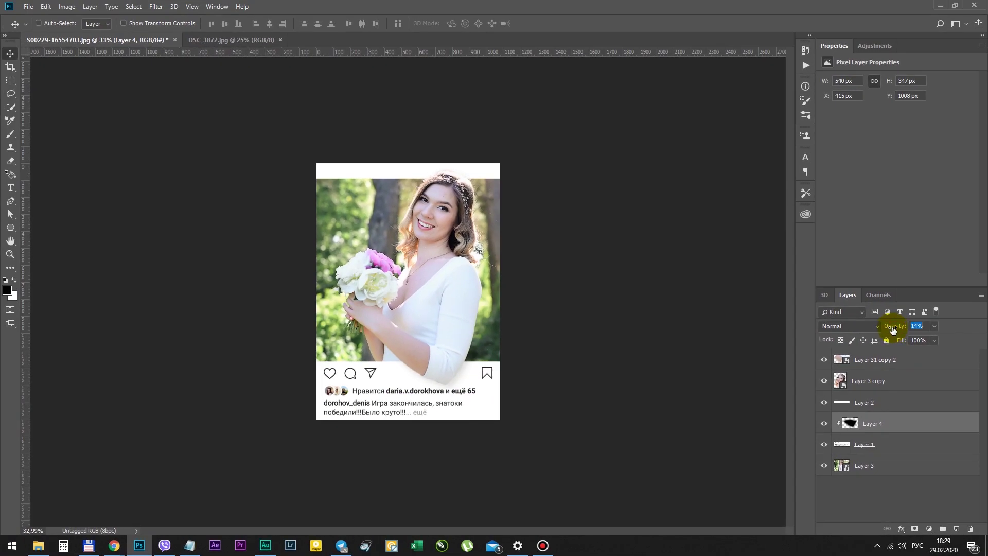
pyautogui.scroll(5, 446, 387)
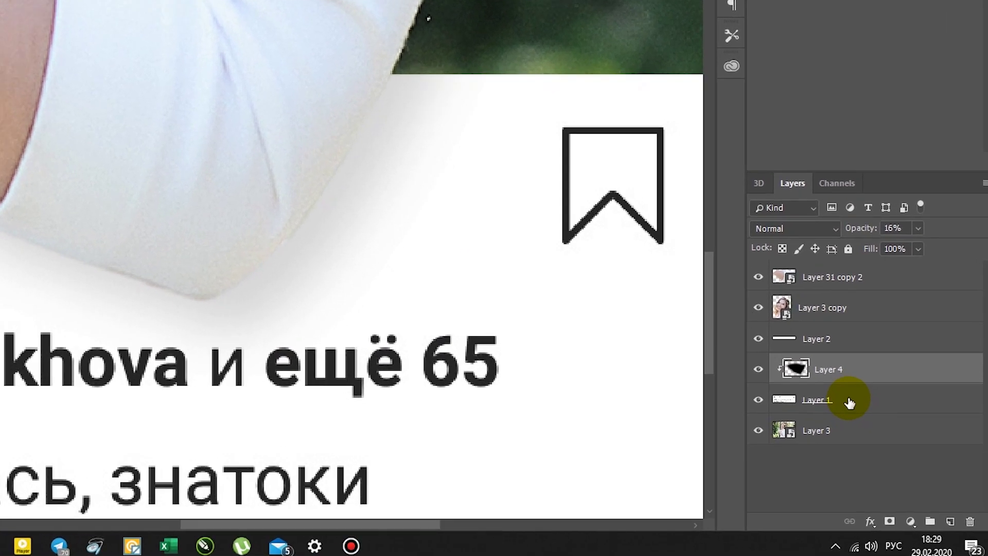
# Add a new clipped layer directly above Layer 1 and set a soft brush to 64 px, 16% opacity and 9% flow
pyautogui.click(899, 442)
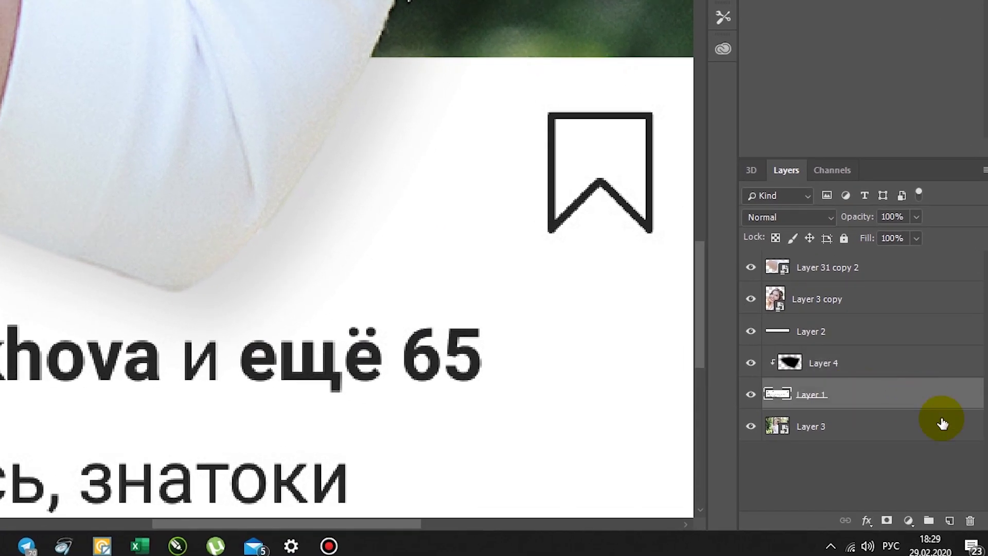
pyautogui.click(951, 524)
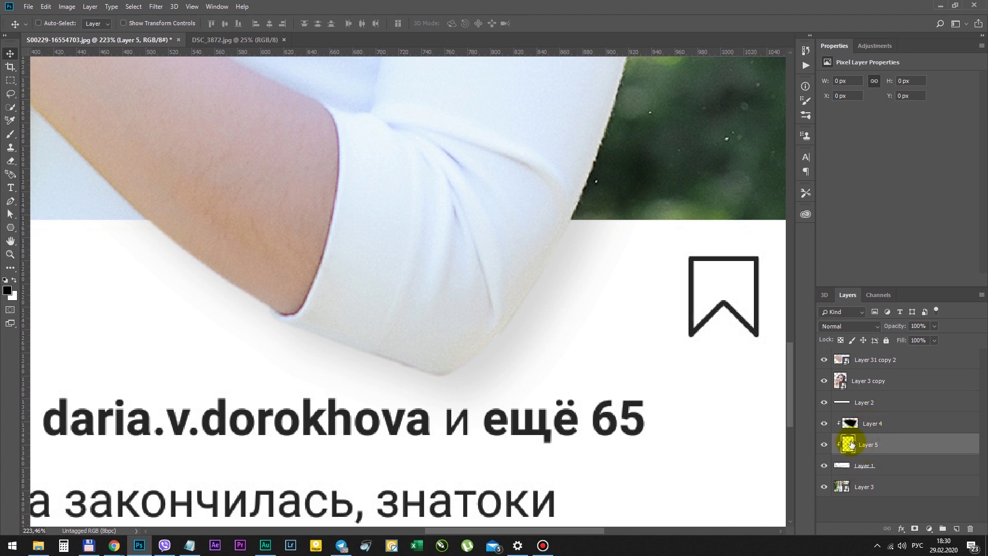
pyautogui.click(11, 136)
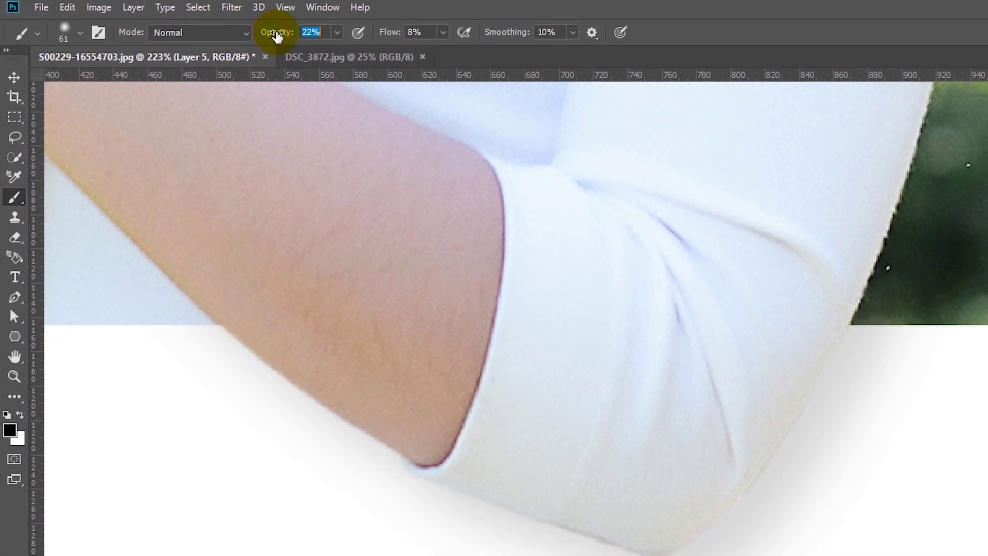
pyautogui.click(183, 26)
pyautogui.press('Return')
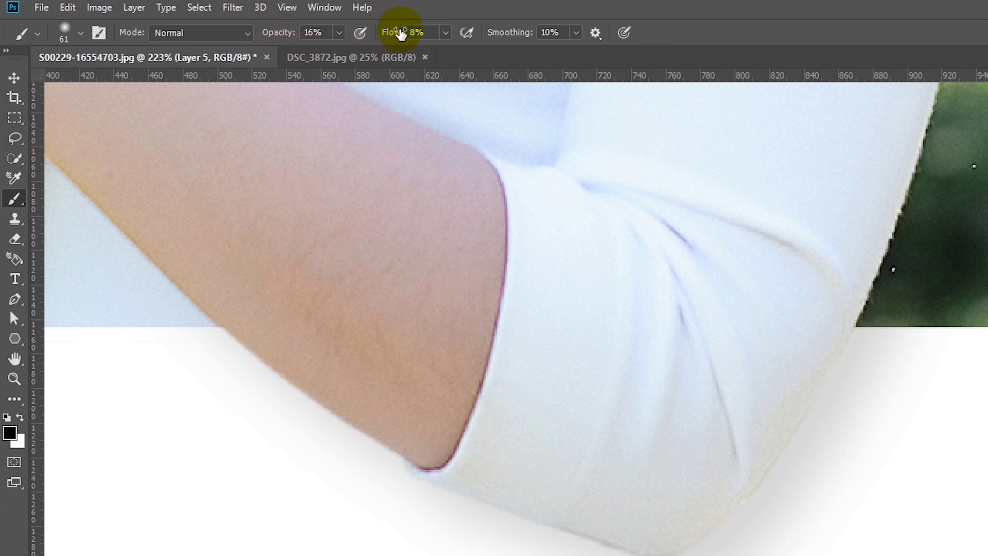
pyautogui.moveTo(395, 39); pyautogui.dragTo(398, 38)
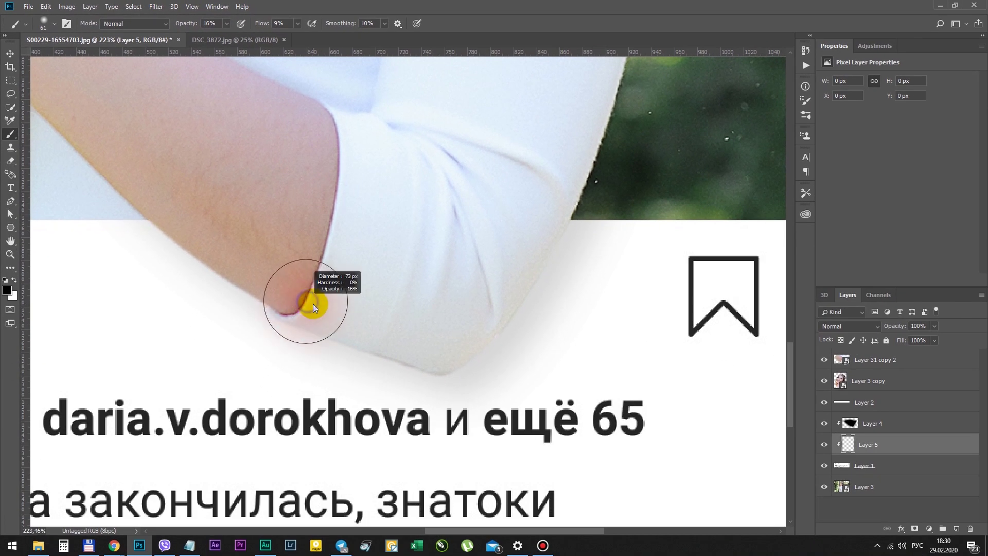
pyautogui.moveTo(313, 307); pyautogui.dragTo(309, 302)
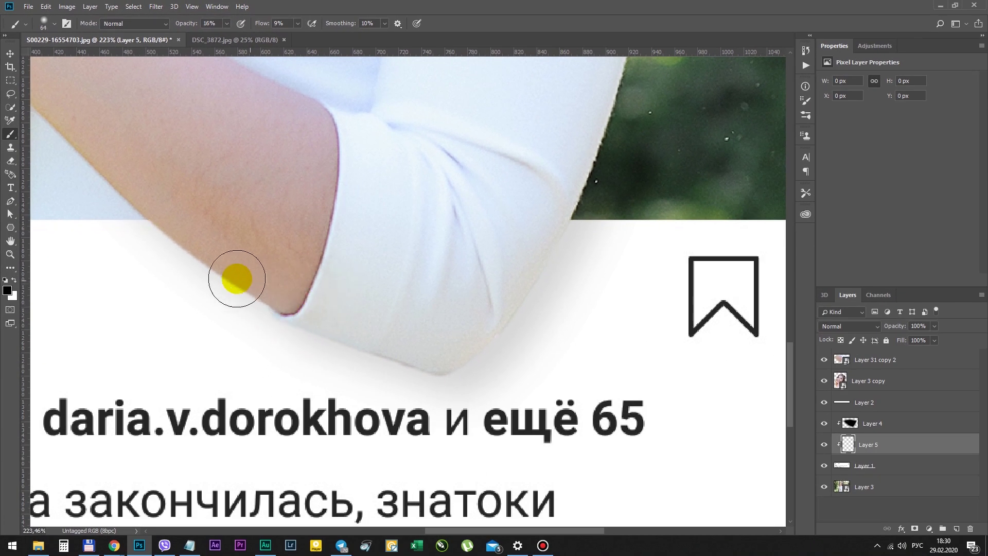
# Paint a soft black contact shadow on Layer 5 along the forearm and elbow edge over the white frame
pyautogui.moveTo(199, 225)
pyautogui.mouseDown()
pyautogui.moveTo(351, 324)
pyautogui.moveTo(444, 353)
pyautogui.moveTo(400, 331)
pyautogui.moveTo(539, 239)
pyautogui.mouseUp()
pyautogui.scroll(-5, 385, 260)
pyautogui.scroll(1, 467, 335)
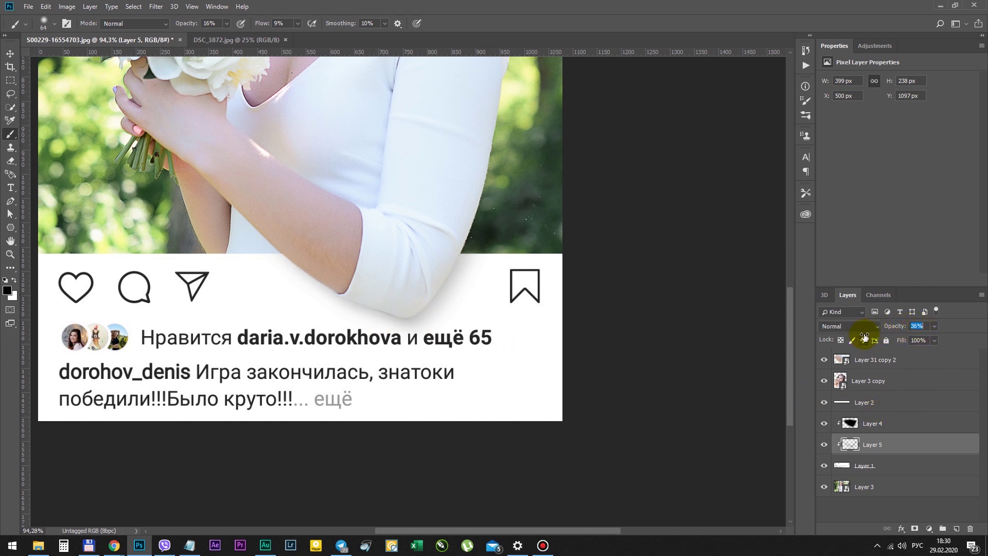
# Balance the two arm shadows by setting Layer 5's opacity to 47% and Layer 4's opacity to 10%
pyautogui.scroll(-4, 437, 346)
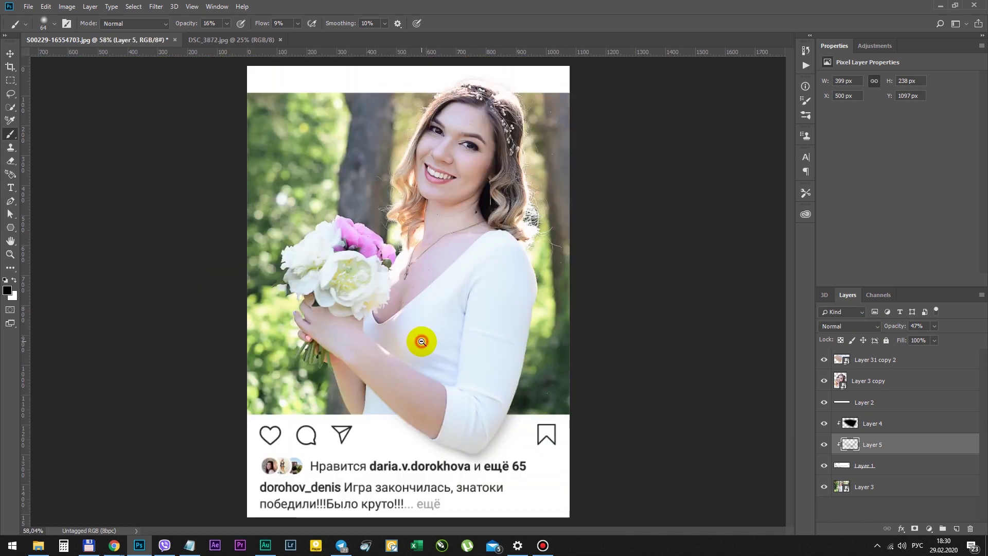
pyautogui.hotkey('alt', ']')
pyautogui.scroll(3, 489, 447)
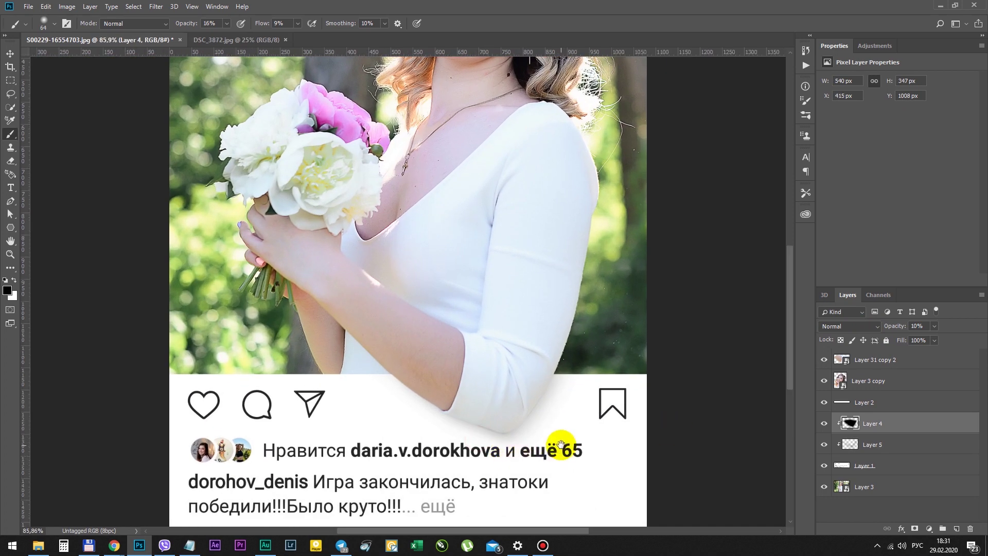
# Transform shadow layers 4 and 5 together to 95.56% width and 107.20% height around the elbow
pyautogui.keyDown('shift'); pyautogui.click(895, 444); pyautogui.keyUp('shift')
pyautogui.hotkey('ctrl', 't')
pyautogui.moveTo(472, 458); pyautogui.dragTo(474, 474)
pyautogui.moveTo(353, 392); pyautogui.dragTo(356, 393)
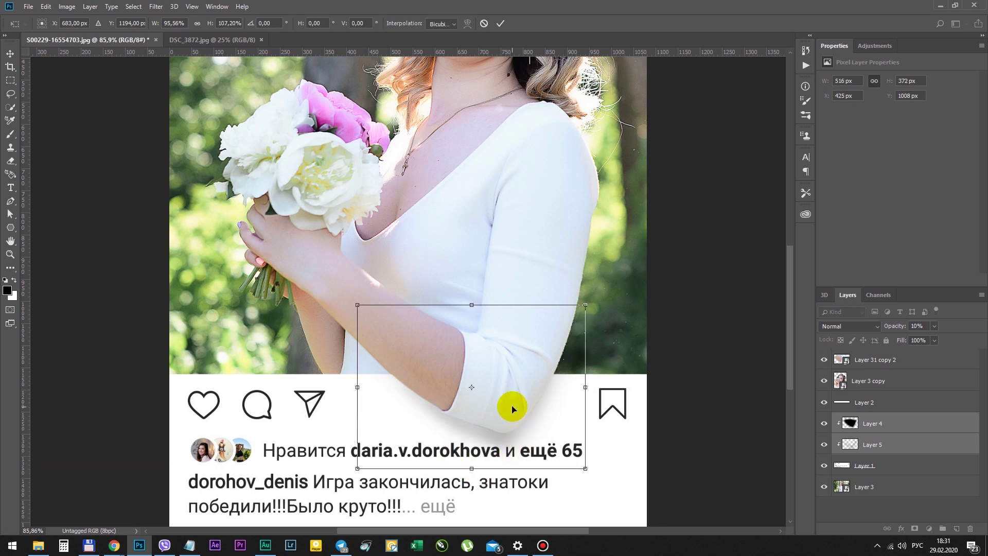
pyautogui.press('Return')
pyautogui.press('b')
# Load Layer 3 copy's head cutout as a selection, fill it with black on a new layer above Layer 2, and deselect
pyautogui.scroll(-2, 522, 398)
pyautogui.scroll(1, 530, 361)
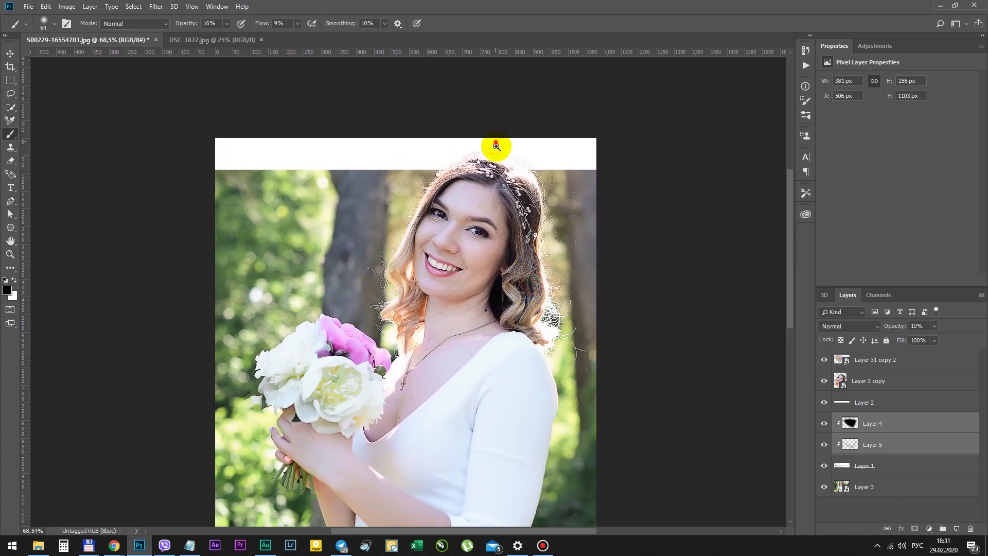
pyautogui.scroll(5, 496, 137)
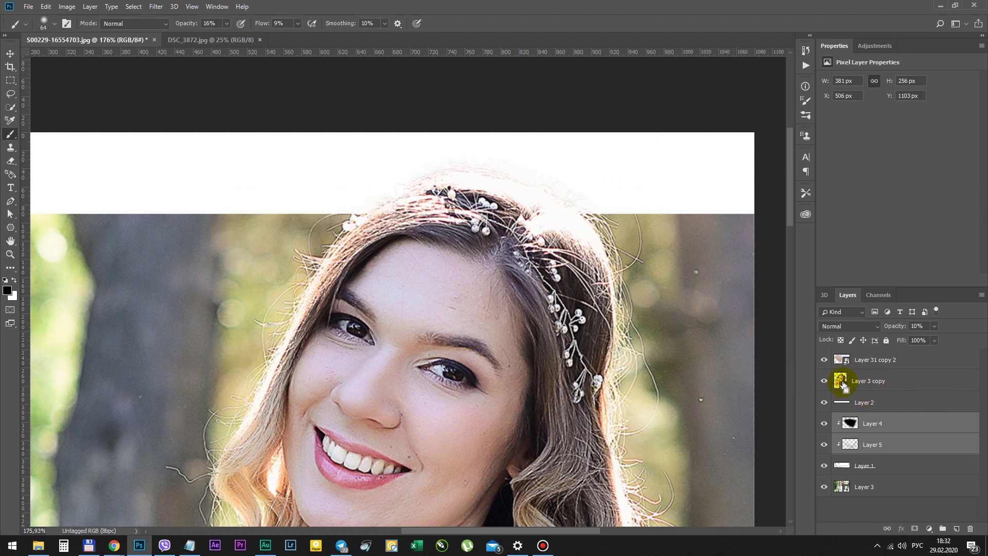
pyautogui.click(878, 402)
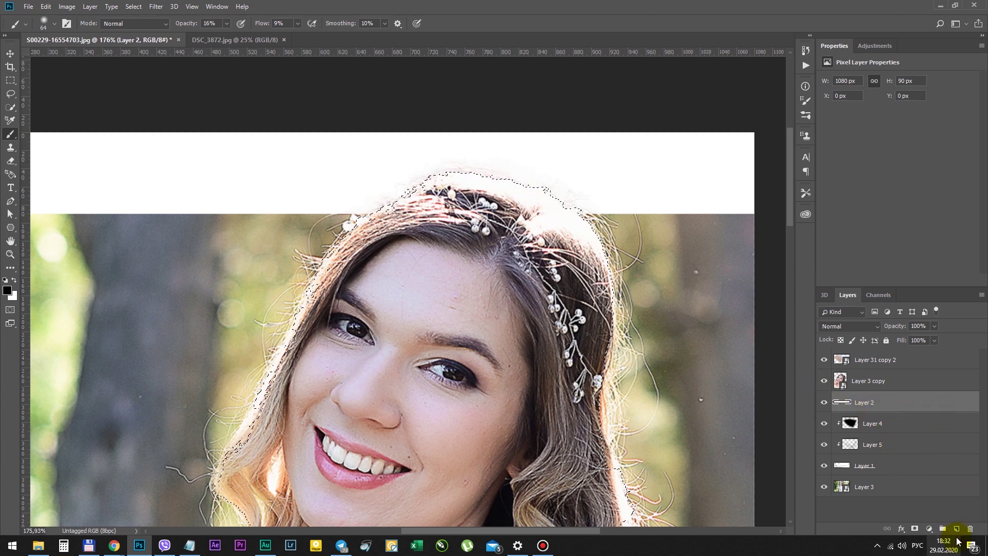
pyautogui.click(958, 528)
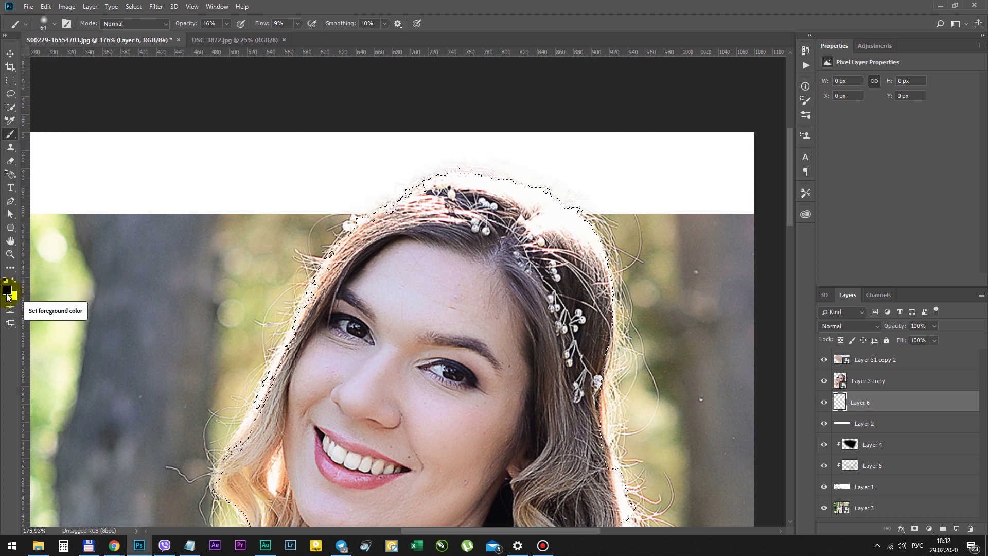
pyautogui.hotkey('alt', 'Delete')
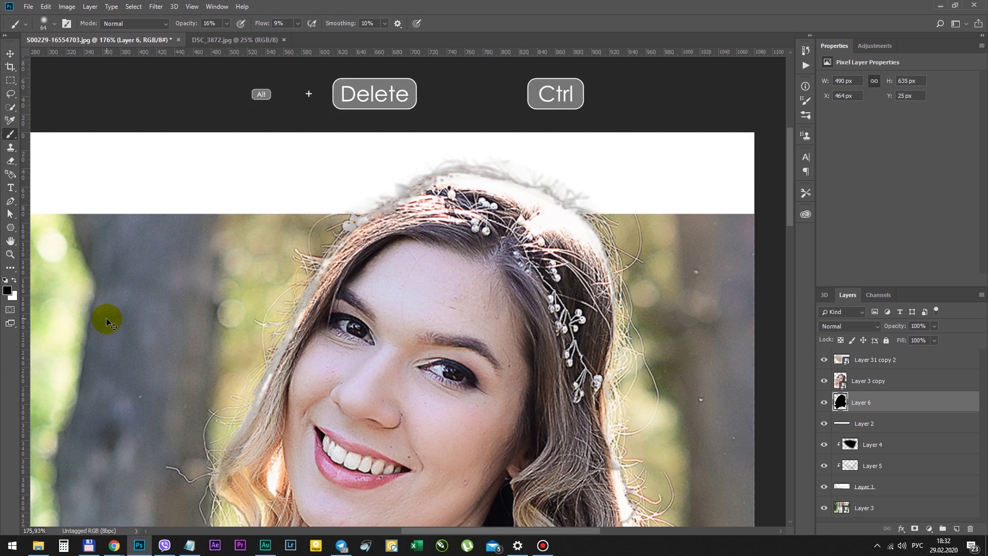
pyautogui.hotkey('ctrl', 'd')
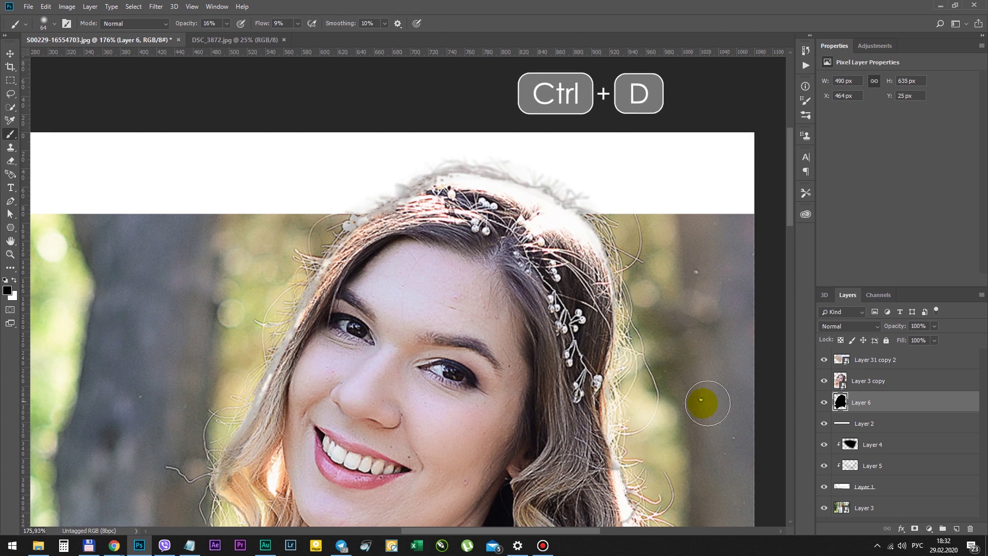
# Clip the black head shape on Layer 6 to Layer 2 and apply a Gaussian Blur with a 13.9-pixel radius
pyautogui.keyDown('alt'); pyautogui.click(863, 413); pyautogui.keyUp('alt')
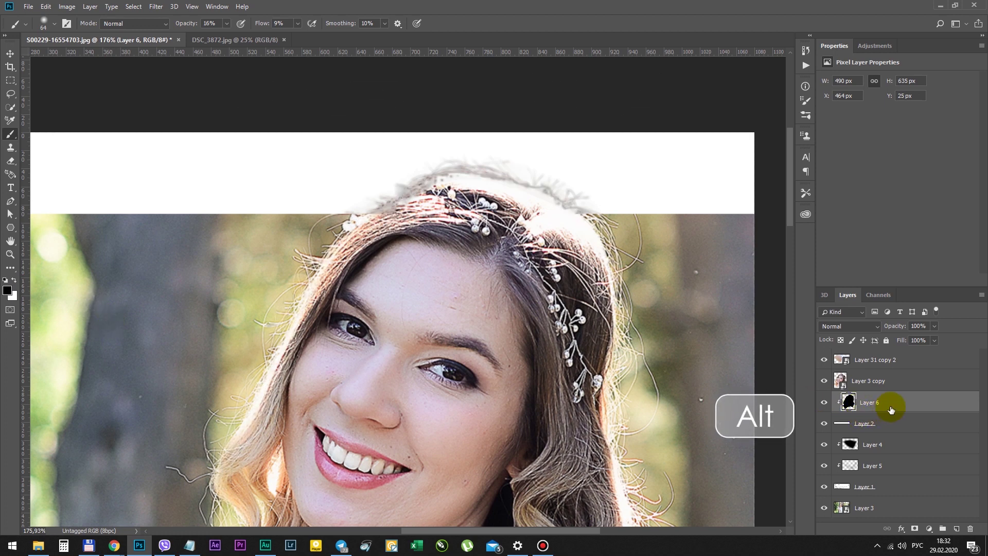
pyautogui.click(156, 6)
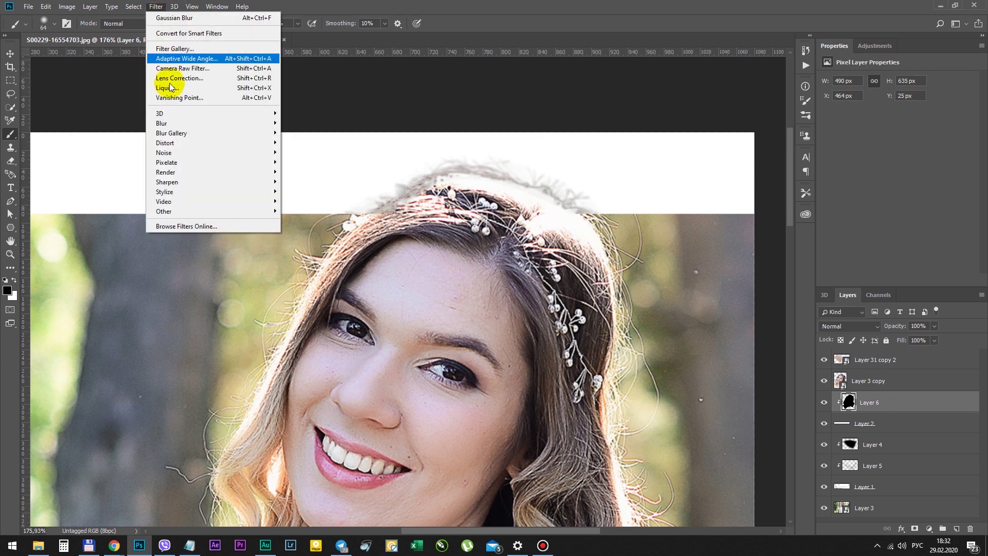
pyautogui.moveTo(173, 123)
pyautogui.click(320, 161)
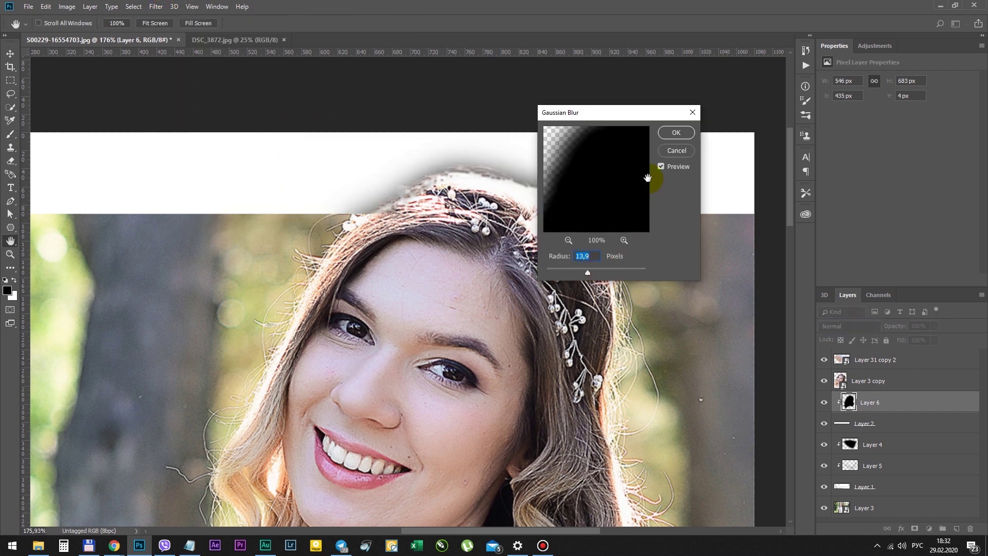
pyautogui.click(676, 133)
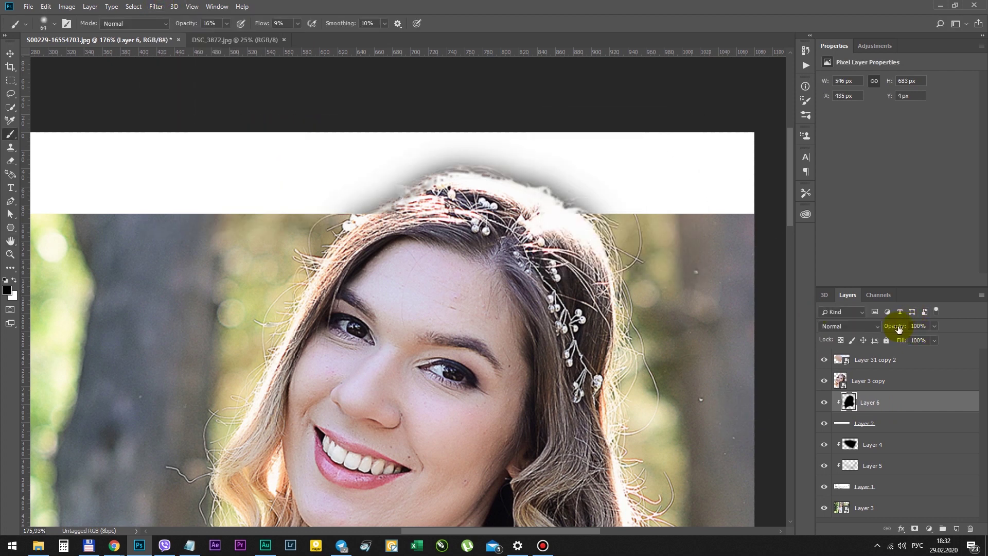
# Set the head shadow layer's opacity to 17% and move the shadow to X 387 px, Y 13 px
pyautogui.moveTo(853, 335); pyautogui.dragTo(852, 335)
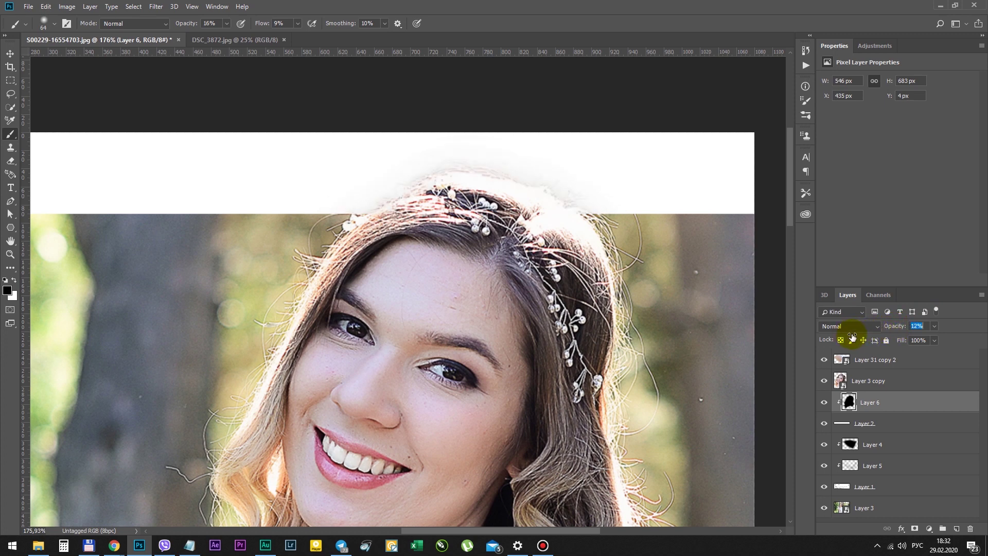
pyautogui.moveTo(567, 232)
pyautogui.mouseDown()
pyautogui.moveTo(493, 212)
pyautogui.moveTo(415, 229)
pyautogui.moveTo(452, 127)
pyautogui.moveTo(474, 159)
pyautogui.moveTo(508, 176)
pyautogui.moveTo(497, 147)
pyautogui.mouseUp()
pyautogui.press('v')
pyautogui.hotkey('ctrl', '-')
pyautogui.hotkey('ctrl', '-')
pyautogui.hotkey('ctrl', '-')
pyautogui.scroll(5, 456, 129)
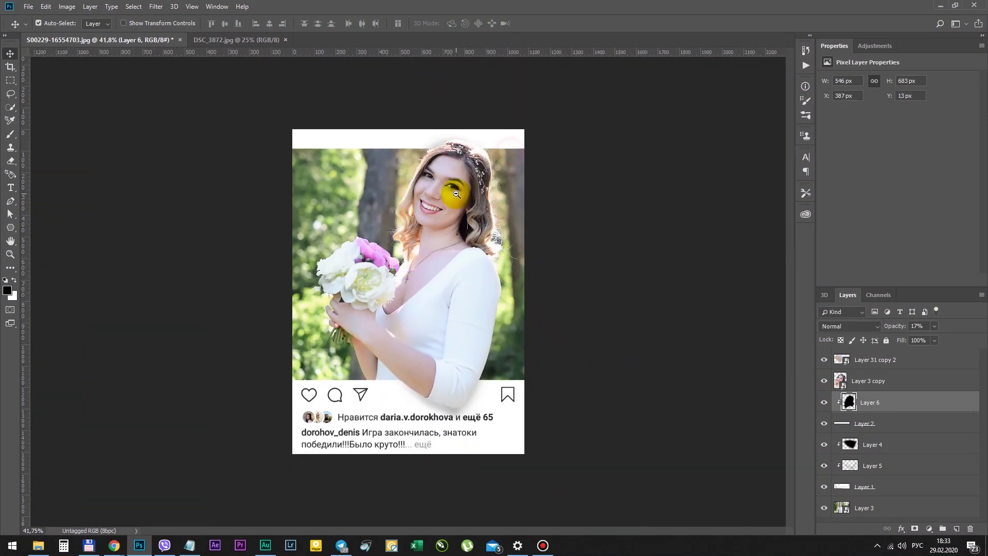
pyautogui.scroll(-1, 452, 154)
pyautogui.scroll(1, 456, 265)
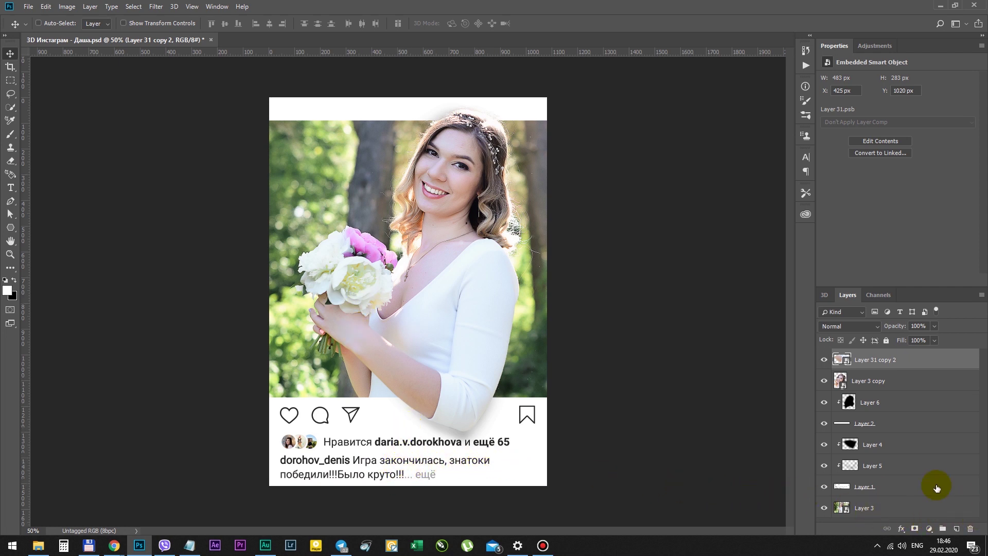
# Add the account username as 43 pt Roboto Bold text beside the send icon and color it RGB 38, 38, 38
pyautogui.click(11, 189)
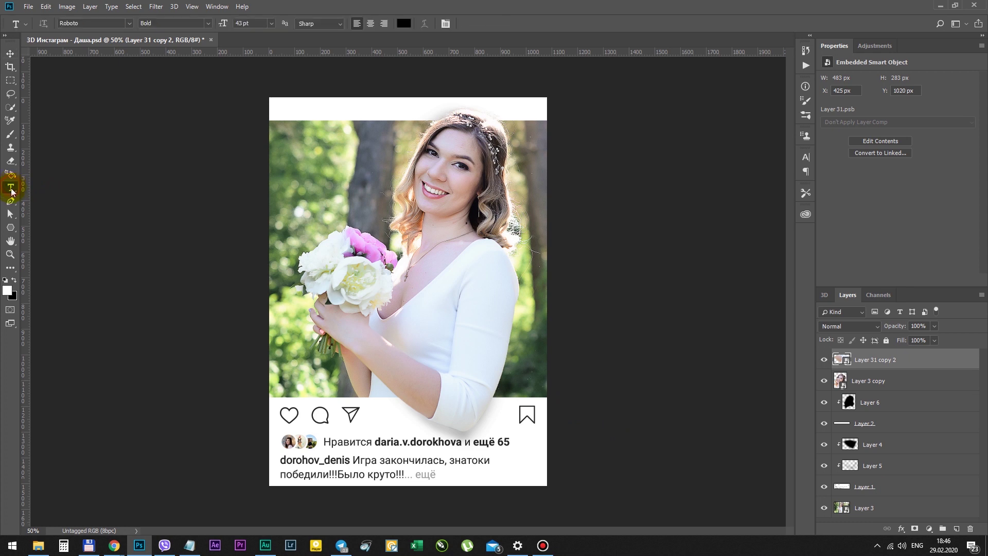
pyautogui.click(371, 418)
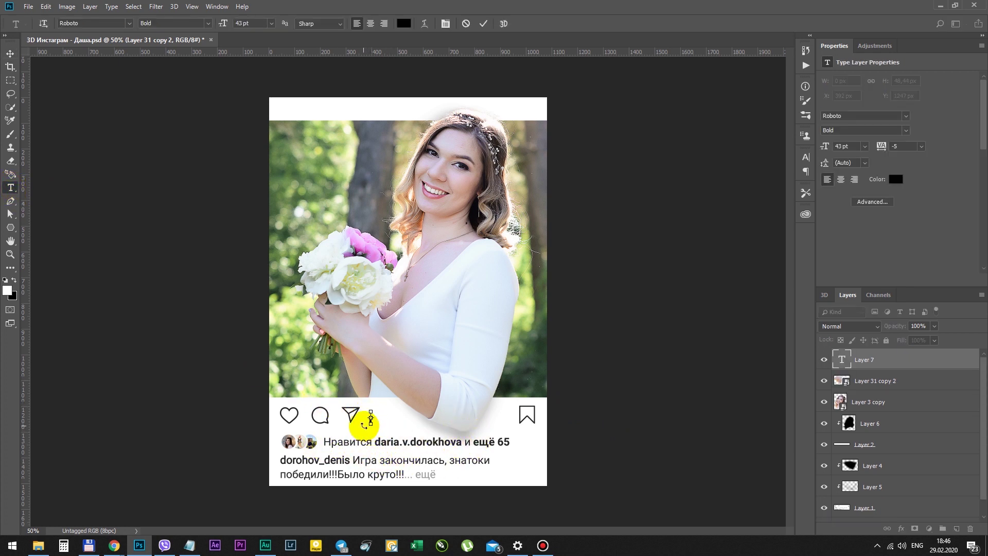
pyautogui.hotkey('ctrl', 'Return')
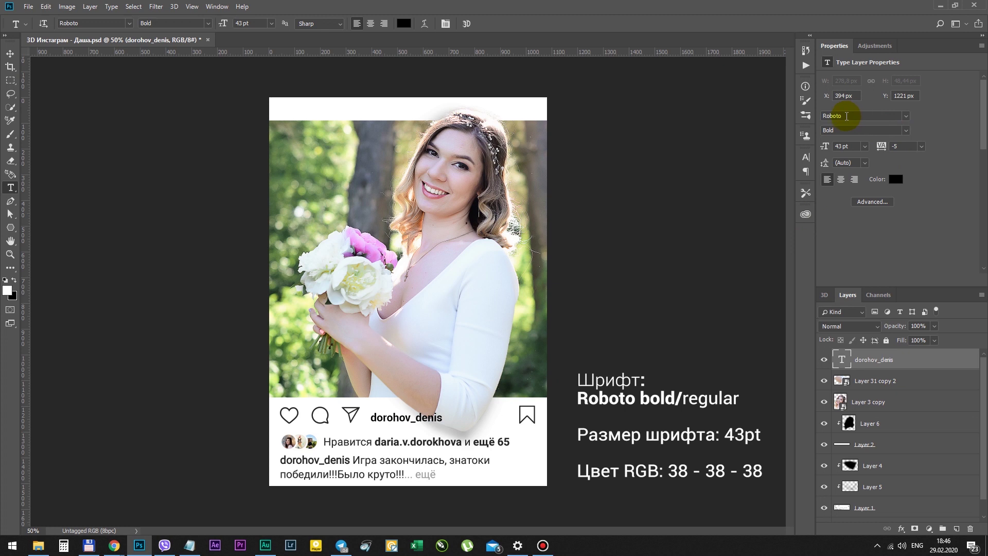
pyautogui.click(896, 179)
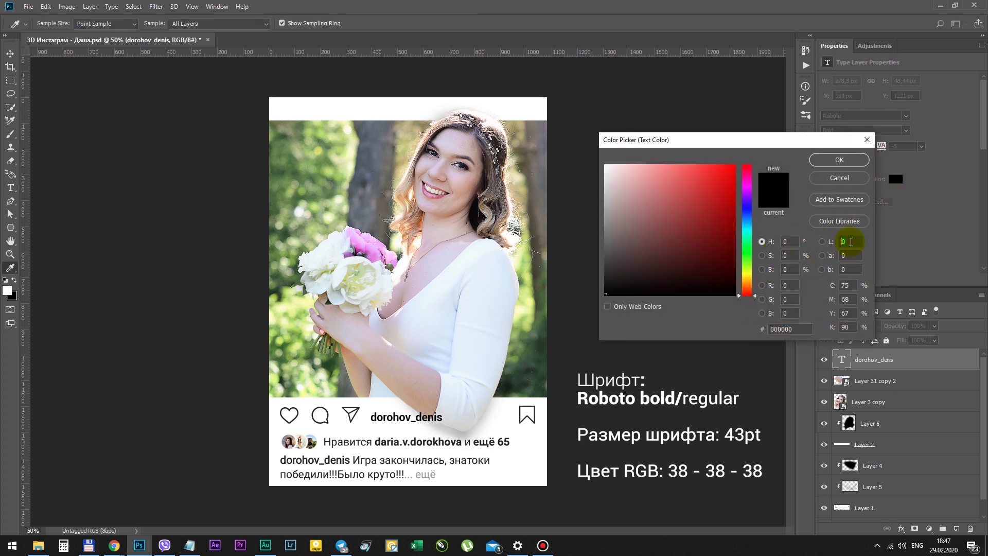
pyautogui.write('15')
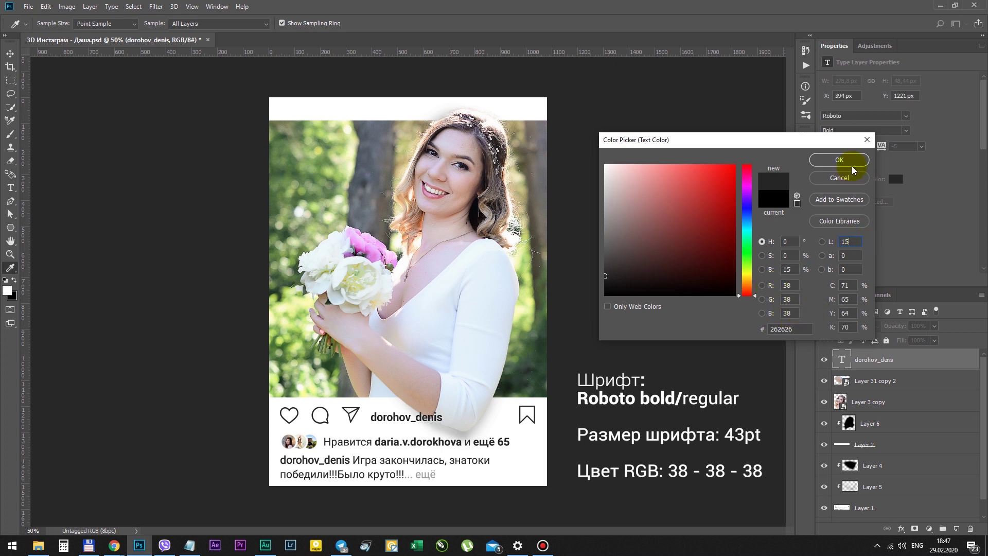
pyautogui.click(841, 160)
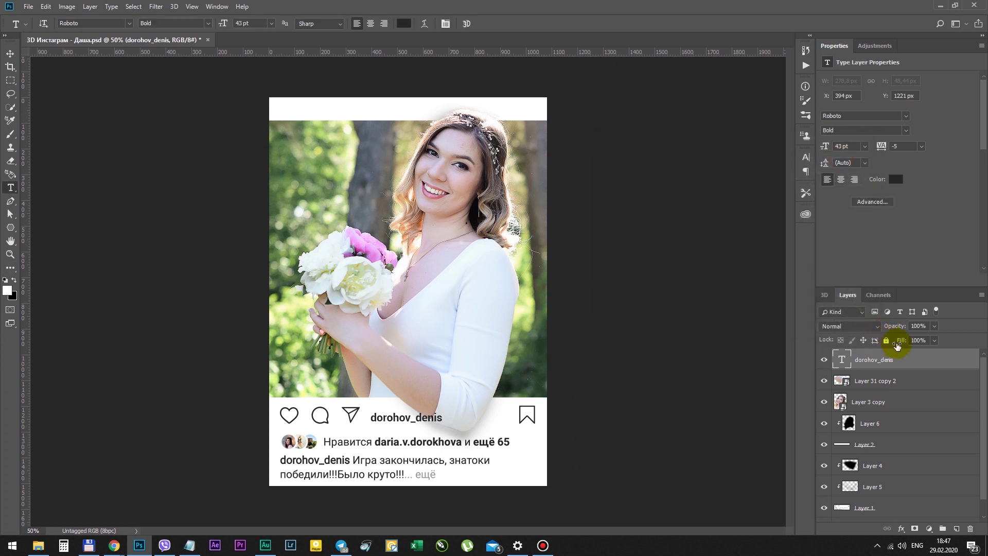
# Move the new username text over the old username in the caption, at X 42 px, Y 1387 px
pyautogui.click(11, 52)
pyautogui.scroll(6, 367, 477)
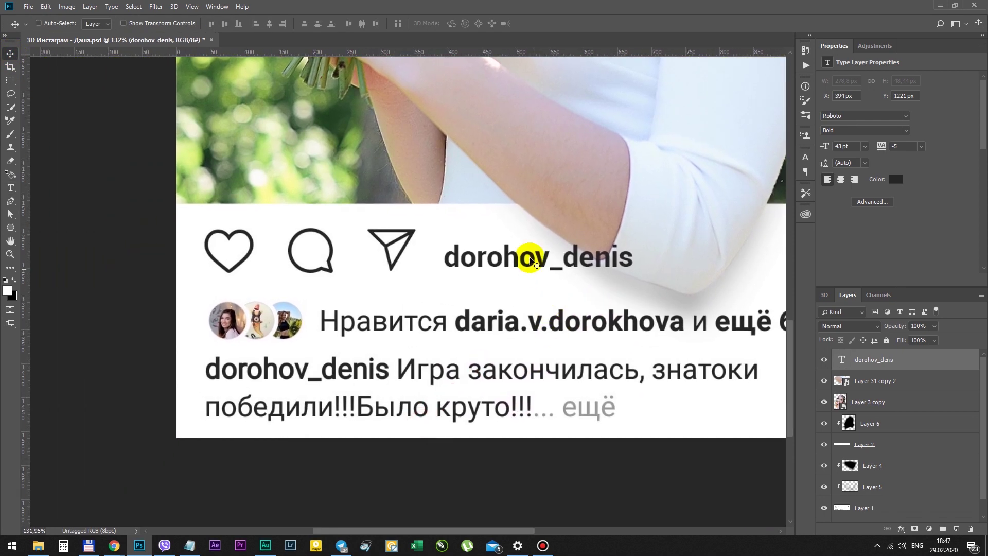
pyautogui.moveTo(523, 250); pyautogui.dragTo(285, 367)
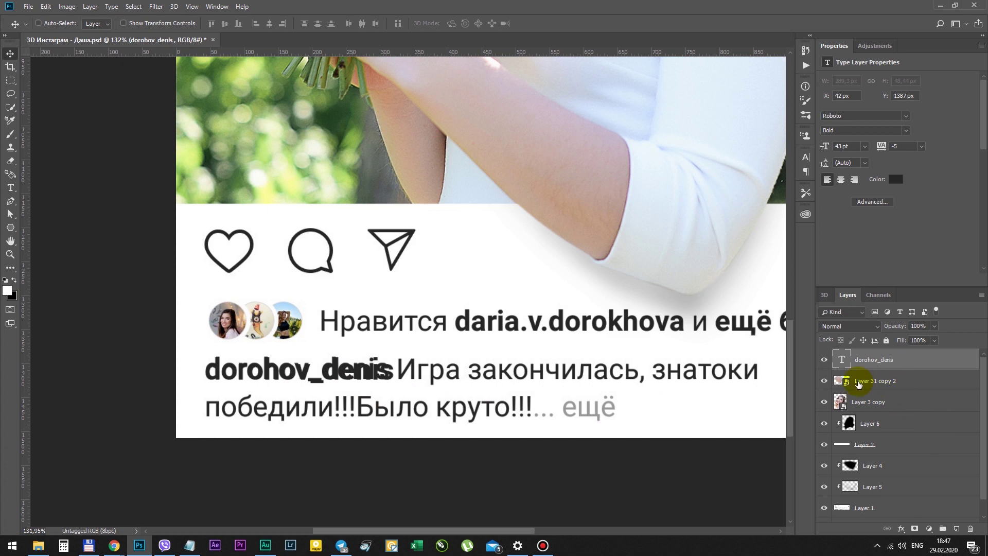
# Cover the old caption with a full-width white rectangle 136 px high on a new layer below the username text, and deselect
pyautogui.click(861, 380)
pyautogui.click(956, 530)
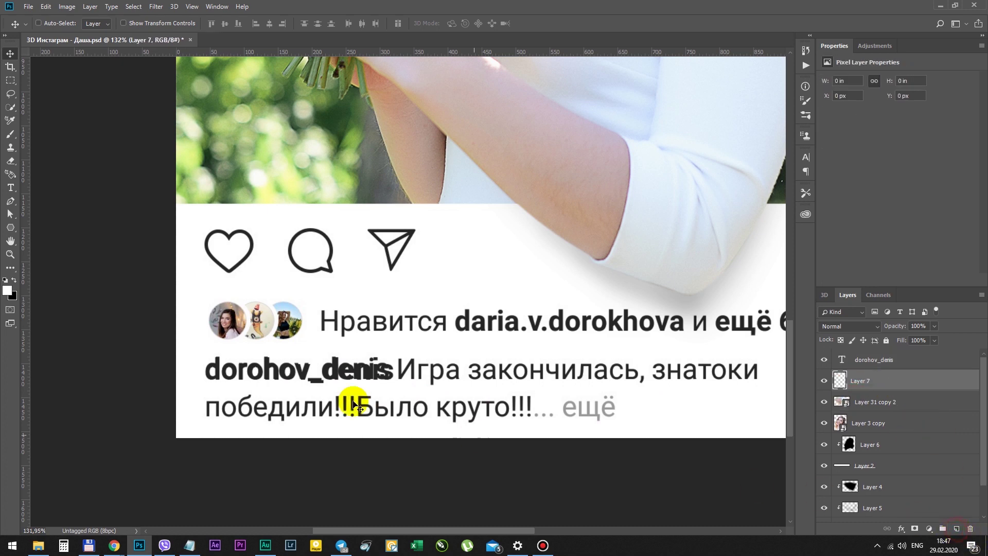
pyautogui.click(10, 80)
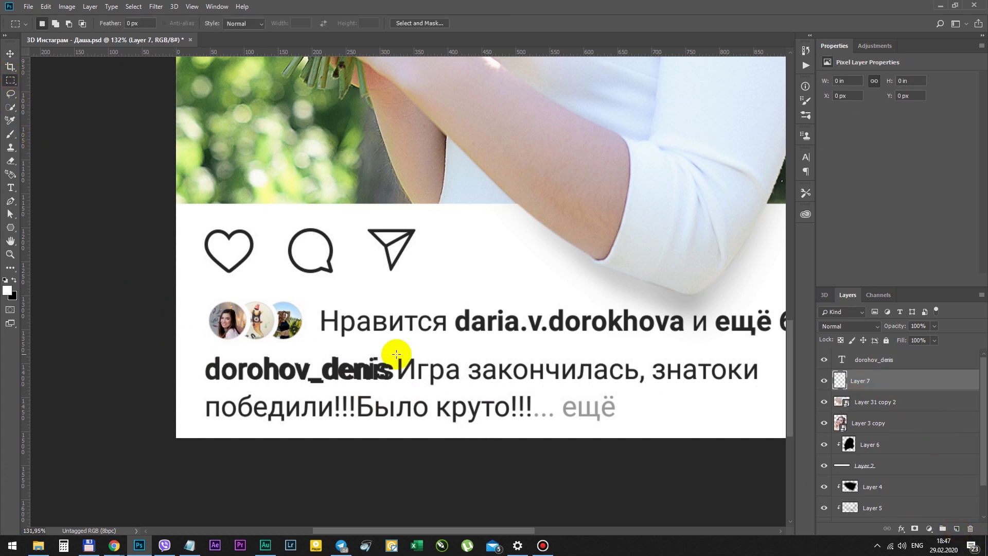
pyautogui.scroll(-3, 393, 360)
pyautogui.scroll(3, 418, 357)
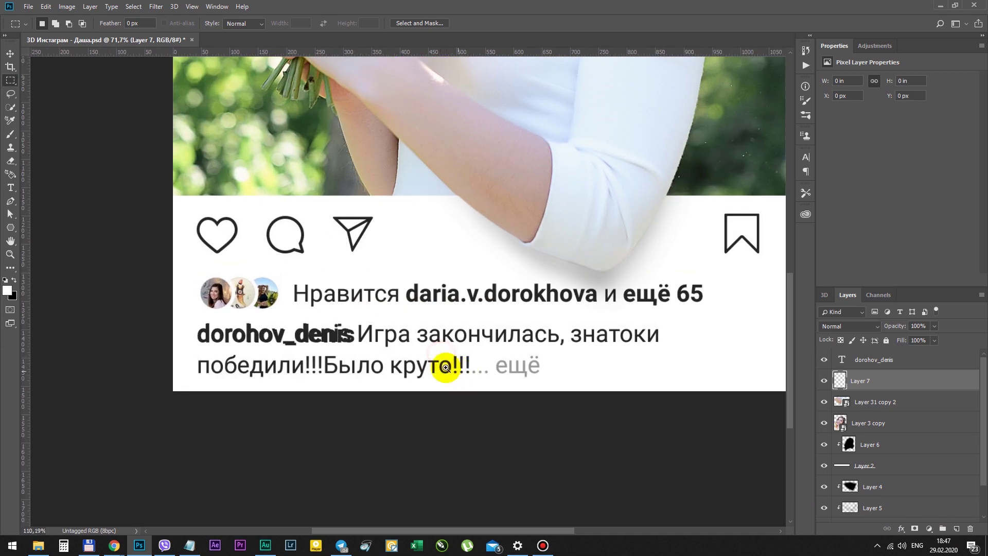
pyautogui.moveTo(165, 315); pyautogui.dragTo(813, 458)
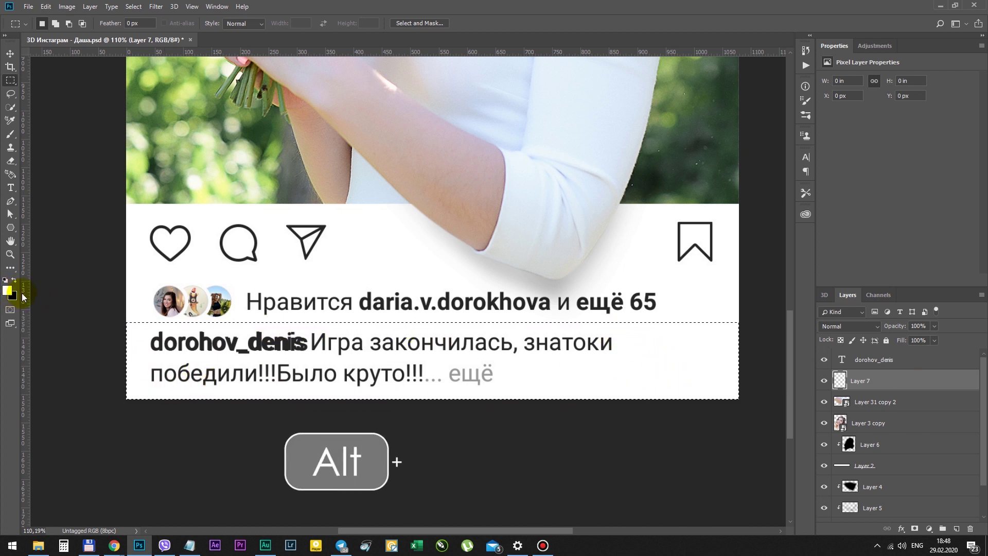
pyautogui.hotkey('alt', 'Delete')
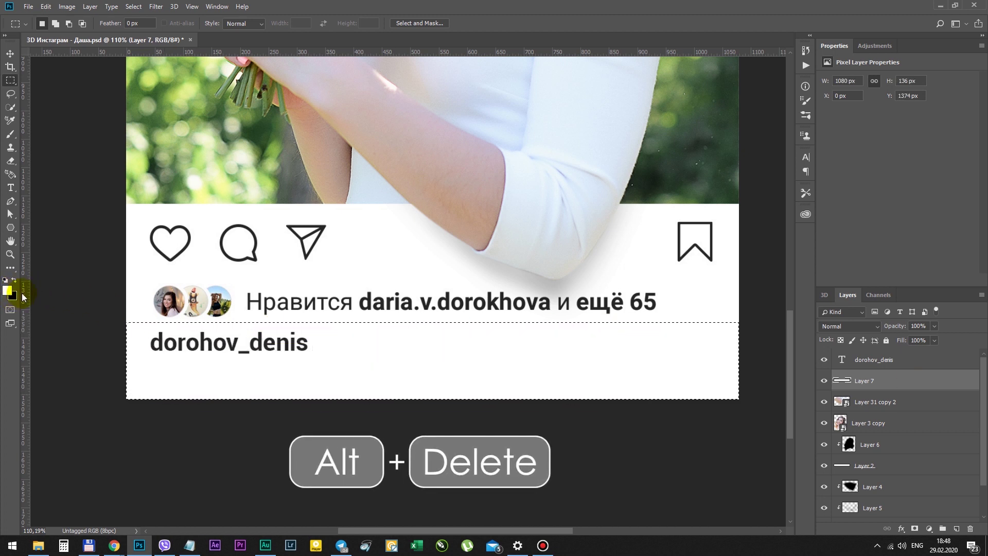
pyautogui.click(346, 346)
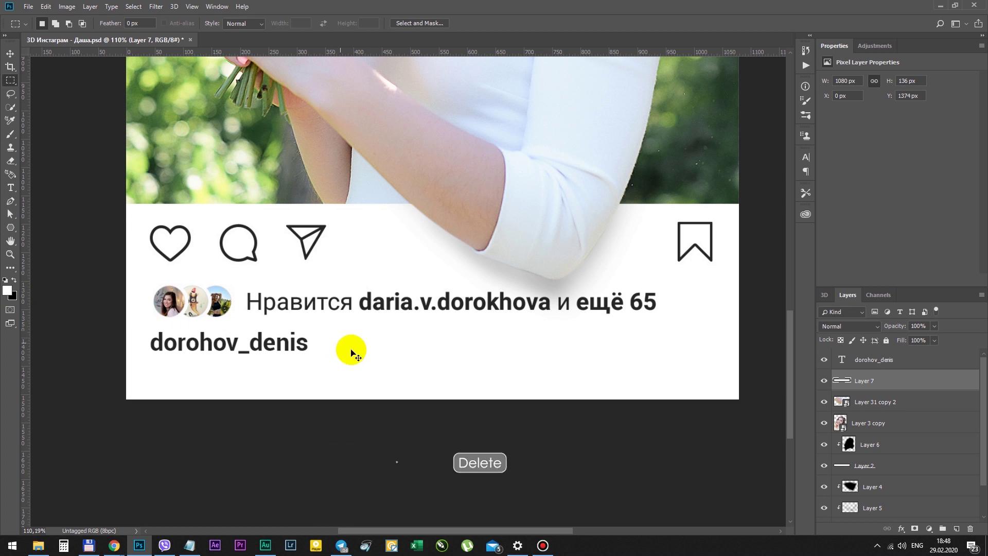
# Extend the username text in Roboto Regular with "Прогулялись в парке на фотоссессию с любимой женой!!", breaking the line after "парке"
pyautogui.doubleClick(844, 362)
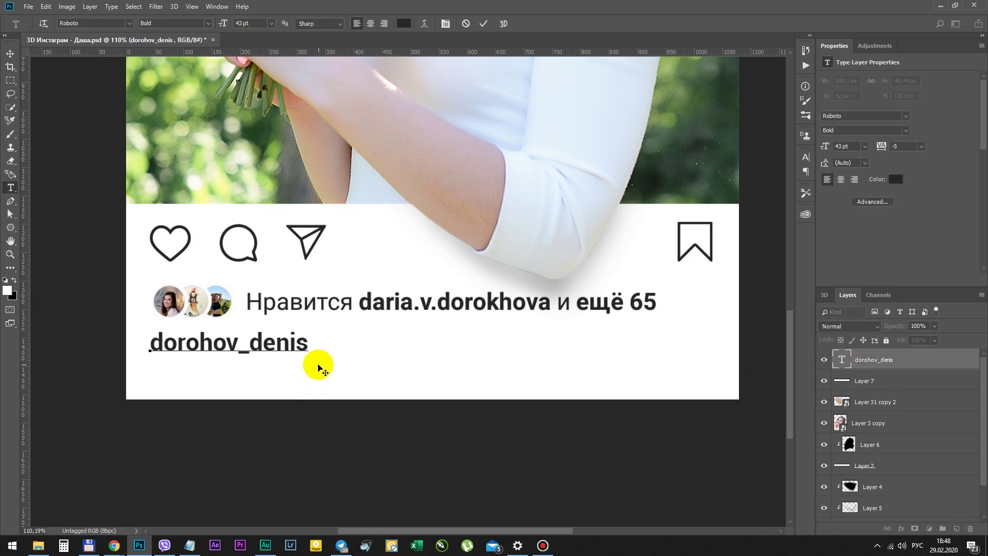
pyautogui.click(907, 130)
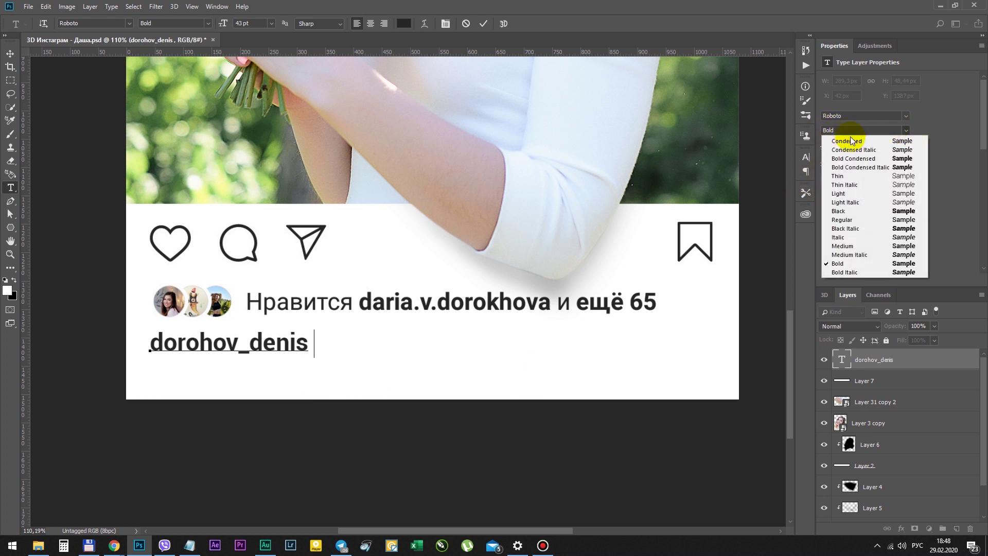
pyautogui.click(856, 221)
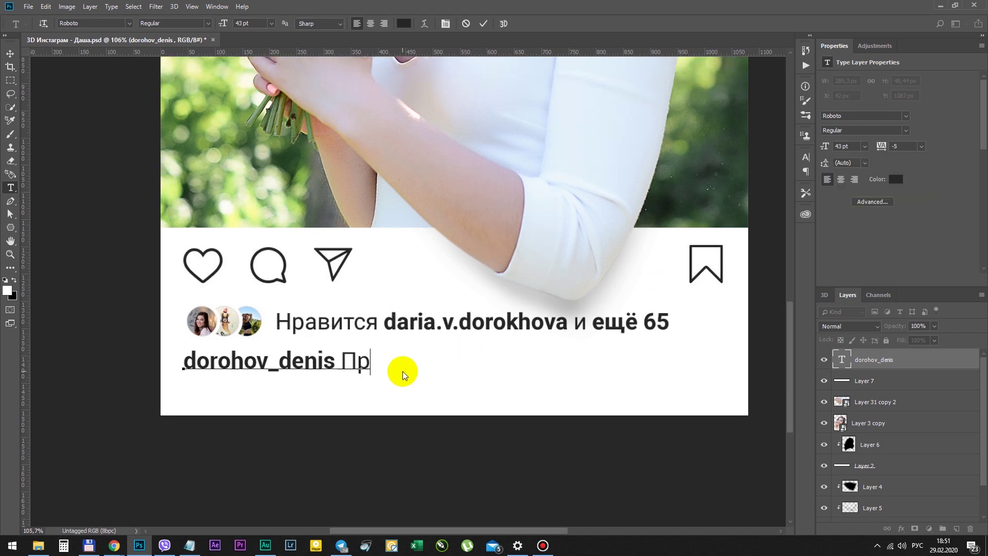
pyautogui.write('огулялись в парке на фотосессию с любимой женой!!')
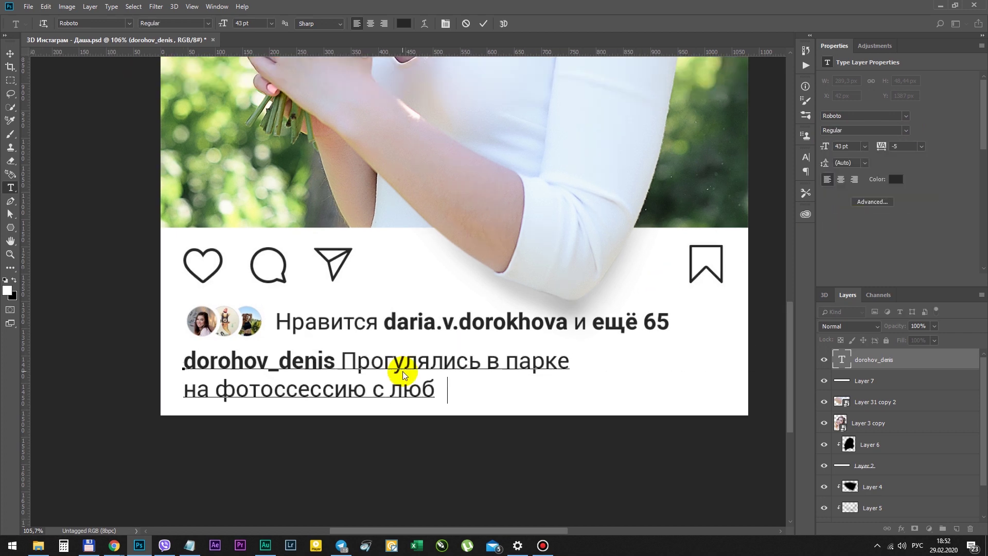
pyautogui.hotkey('ctrl', 'Return')
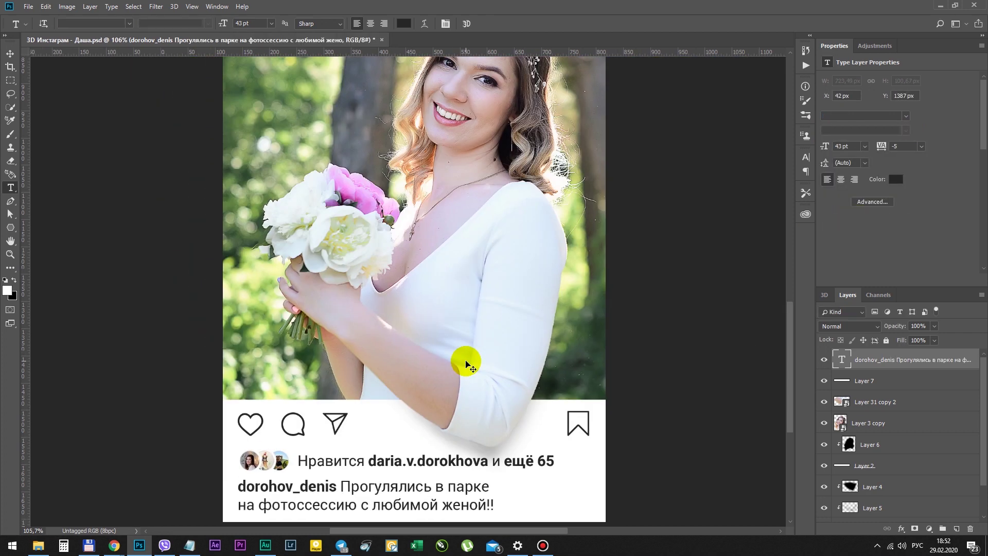
# Save the finished post as a JPEG in the Макеты folder, replacing the existing JPEG, at quality 12 with Baseline Optimized
pyautogui.hotkey('ctrl', '-')
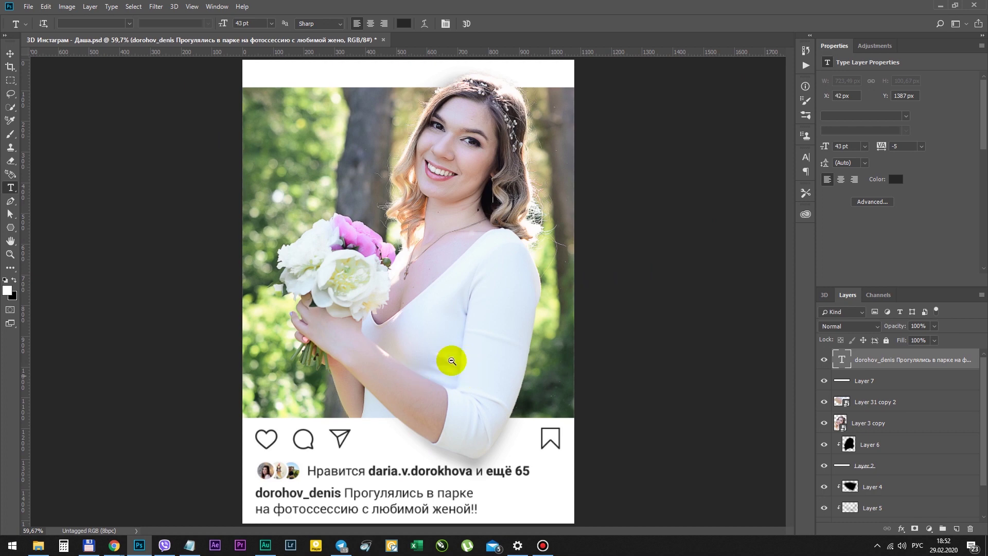
pyautogui.hotkey('ctrl', '-')
pyautogui.hotkey('ctrl', 'shift', 's')
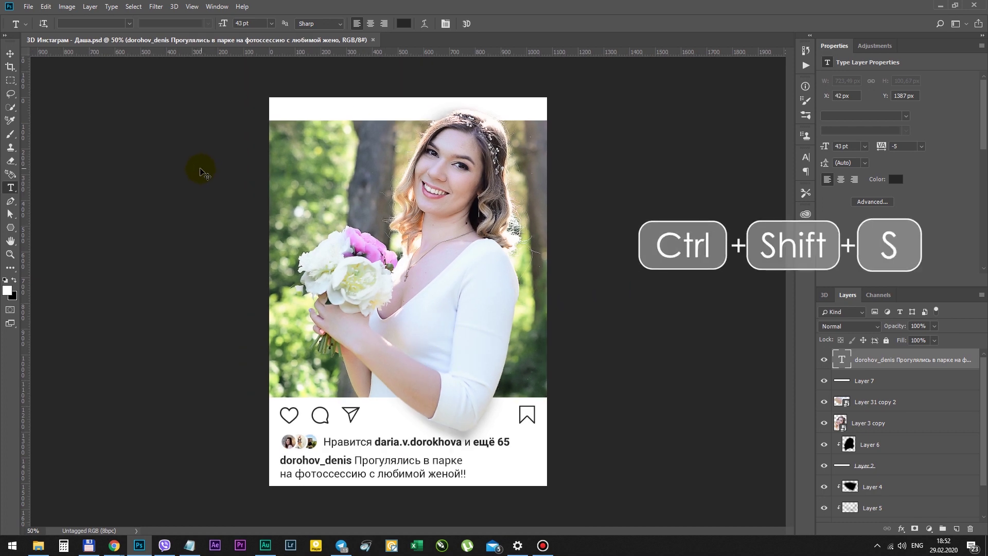
pyautogui.click(223, 357)
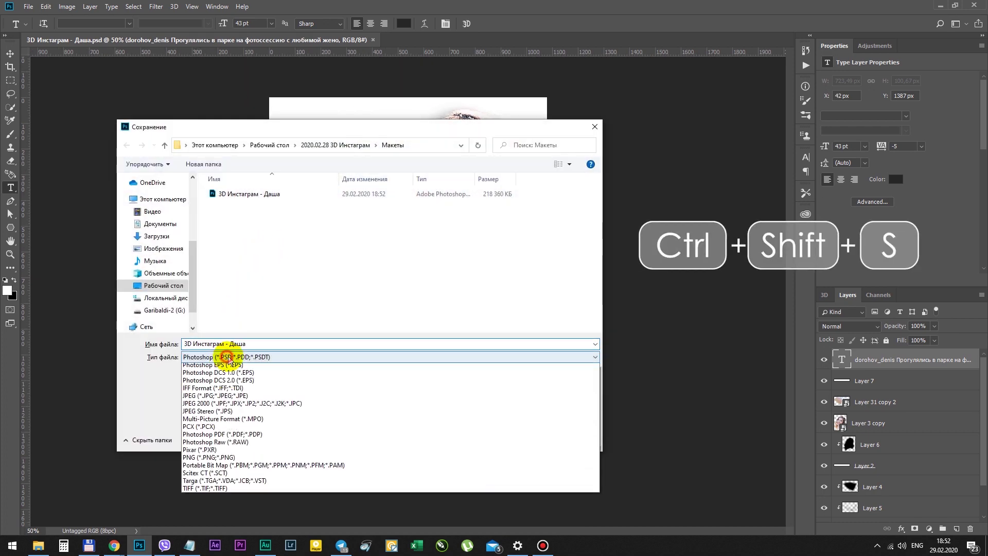
pyautogui.click(215, 432)
pyautogui.doubleClick(238, 193)
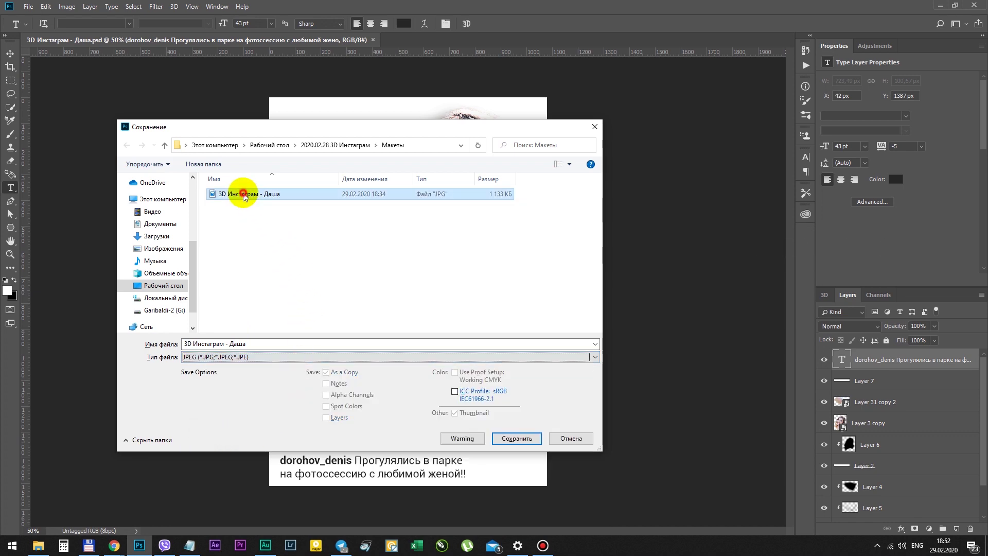
pyautogui.click(520, 273)
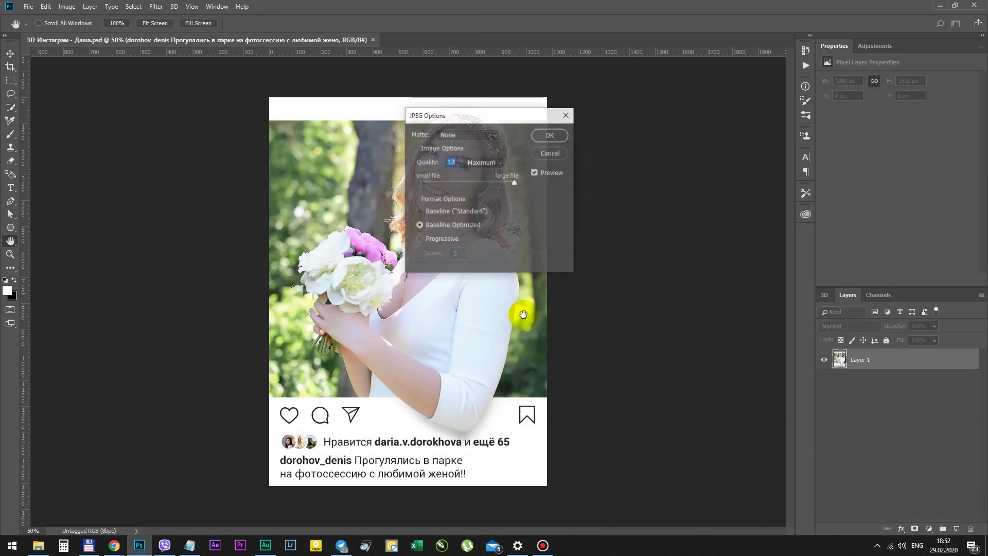
pyautogui.click(561, 119)
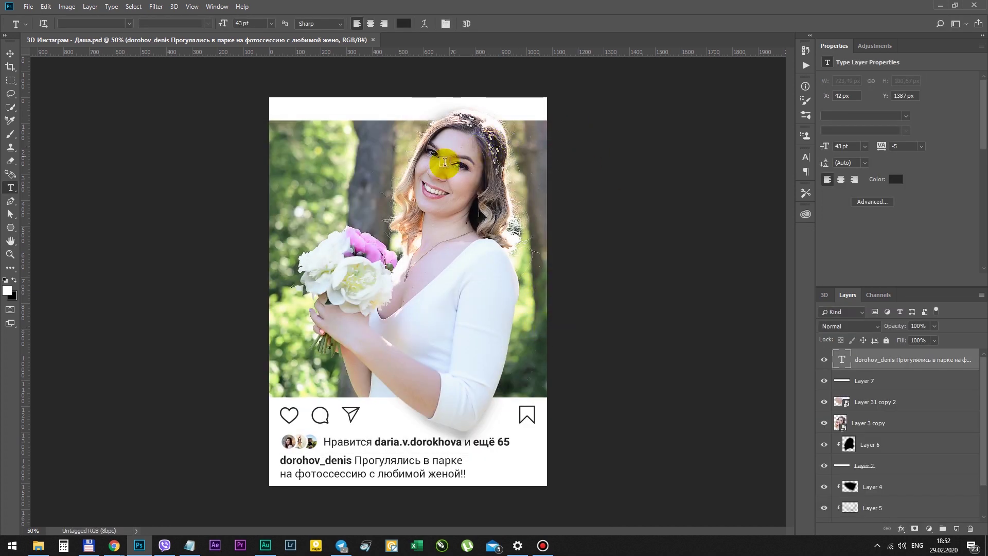
# Open the recently used hot-air balloon PSD whose name ends in "на шаре"
pyautogui.press('v')
pyautogui.click(24, 9)
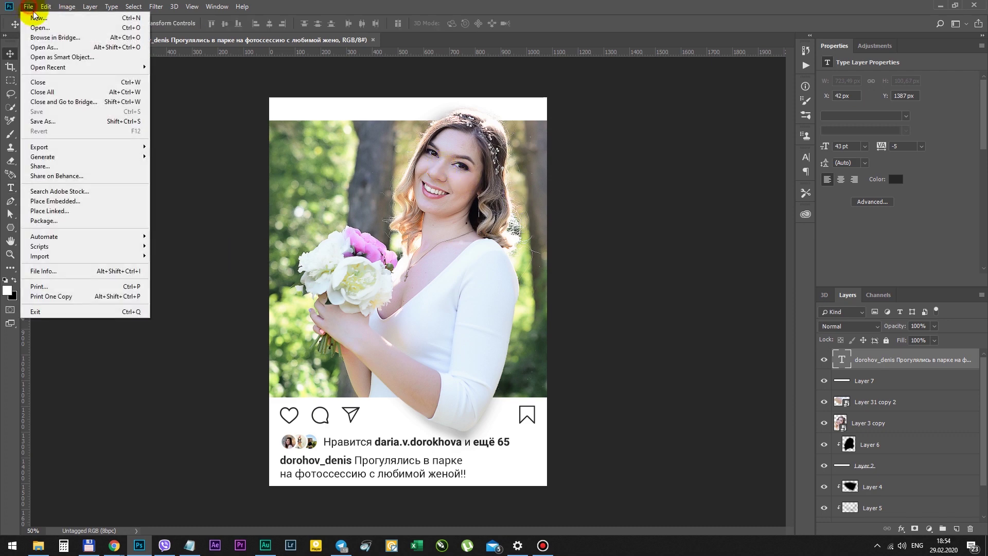
pyautogui.moveTo(55, 67)
pyautogui.click(242, 67)
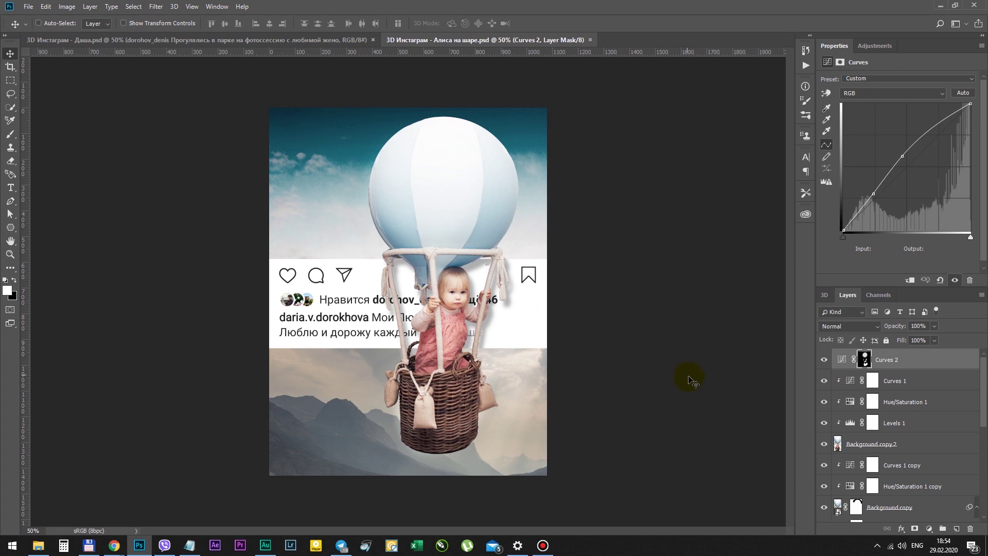
# Open the recent file 3D Инстаграм - Дукати.psd for viewing and switch back to the balloon document
pyautogui.click(28, 6)
pyautogui.moveTo(72, 66)
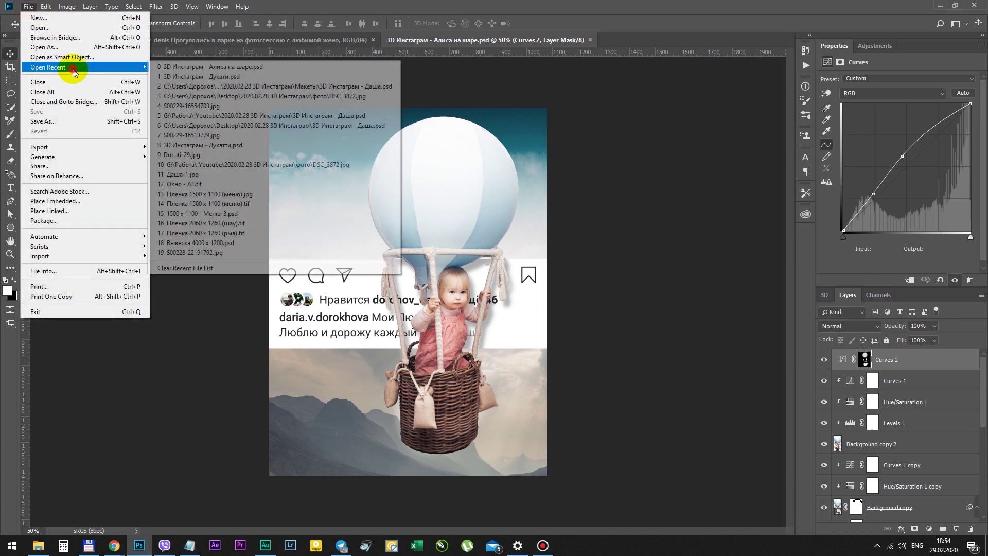
pyautogui.click(240, 77)
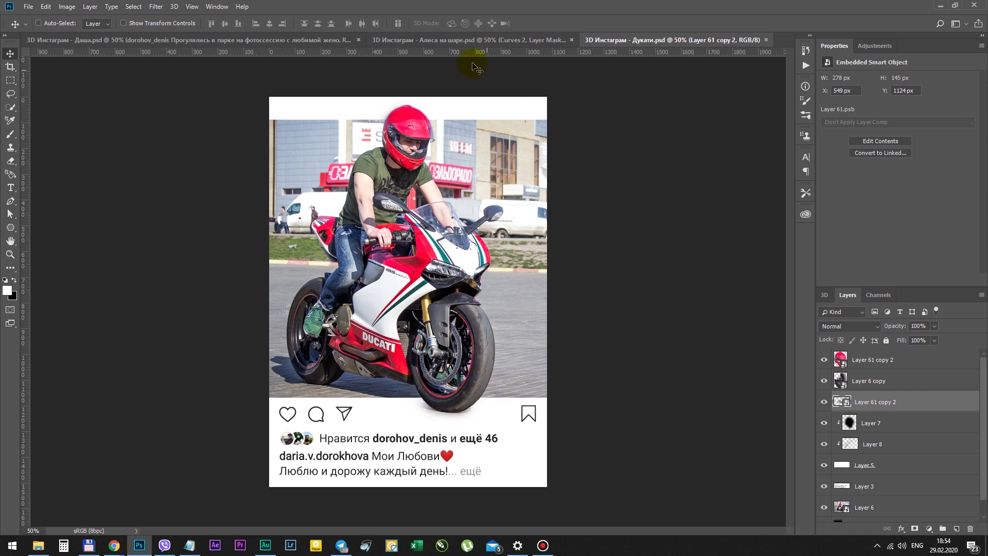
pyautogui.click(451, 39)
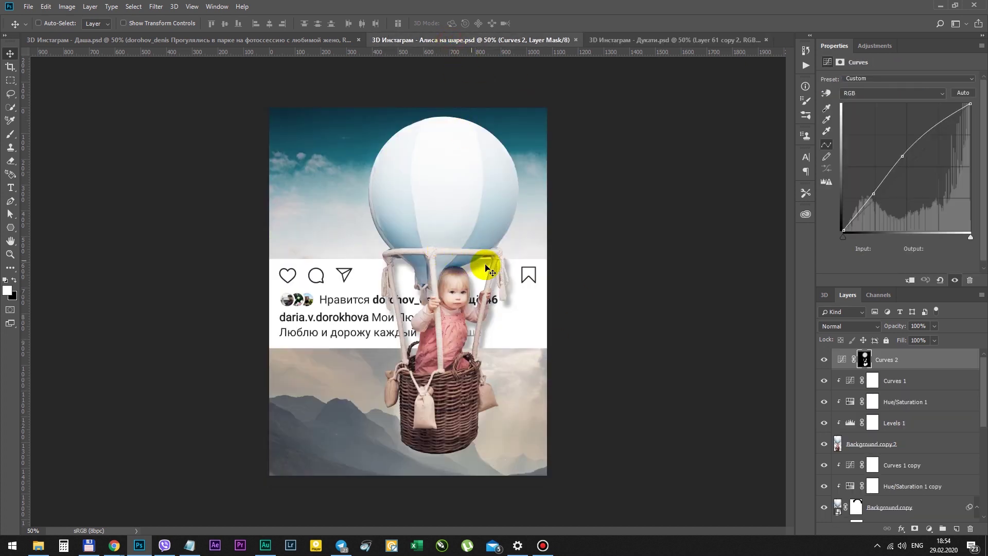